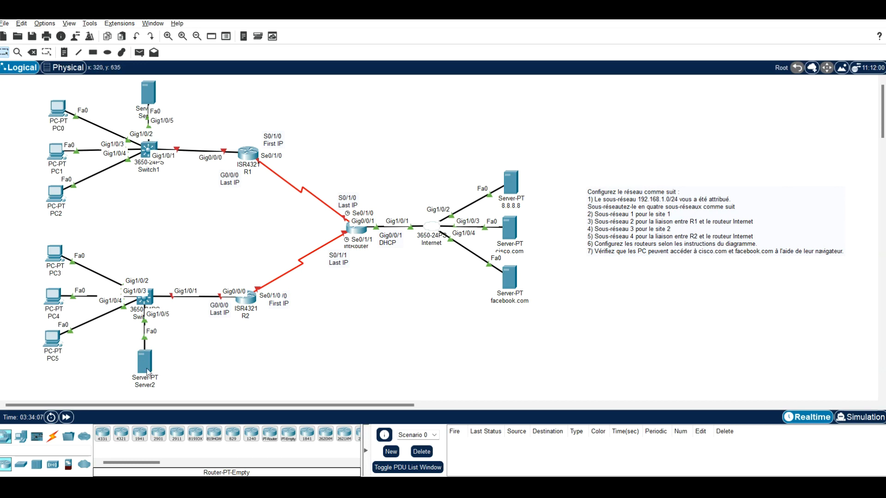
Step: Draw a rectangle filled with green #67ff9f around the upper site's PCs, server and switch, up to router R1
mouse_move(145, 366)
left_click(93, 52)
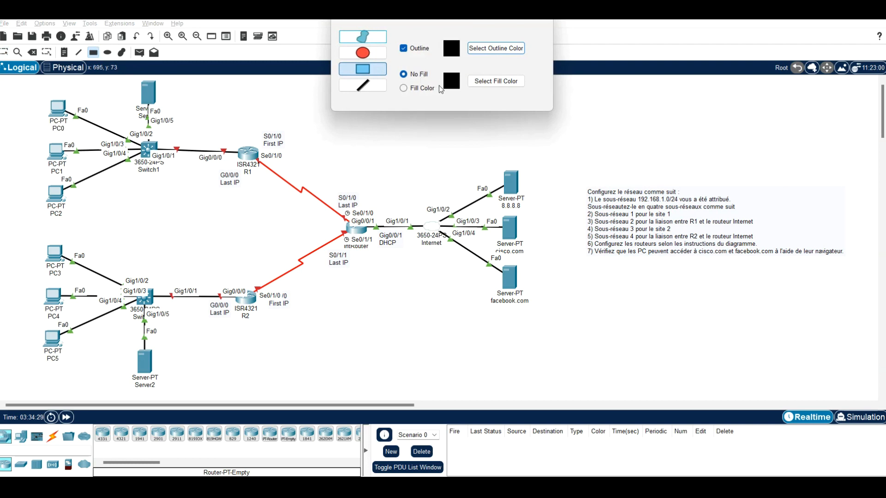
left_click(407, 88)
left_click(481, 87)
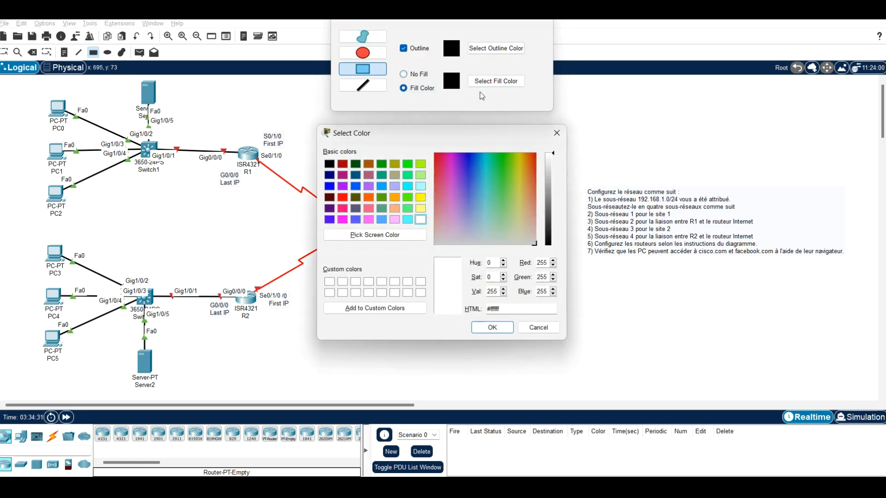
left_click(496, 190)
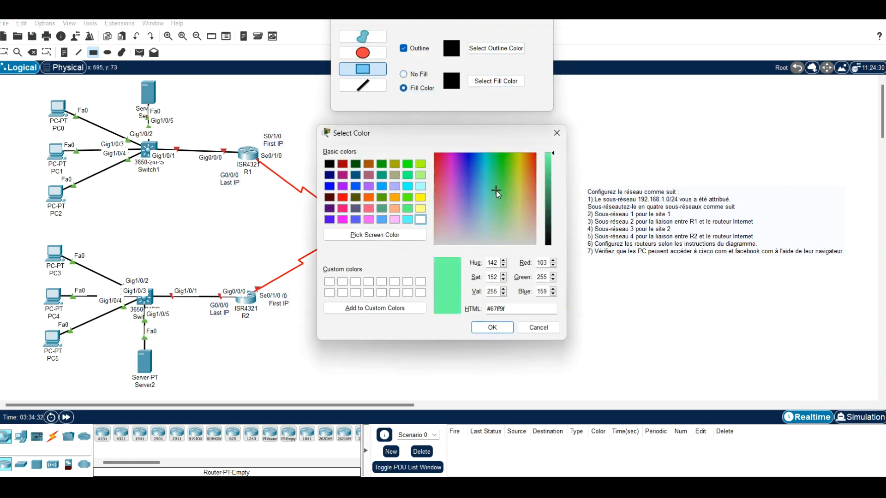
left_click(491, 327)
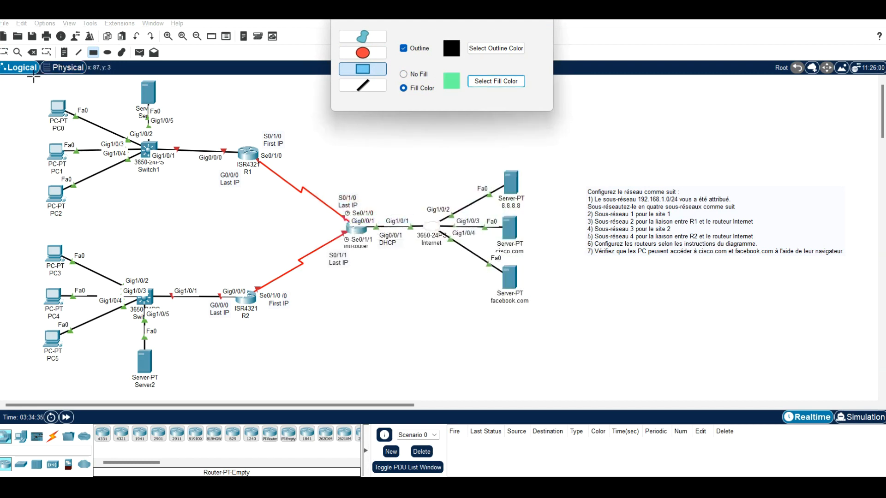
left_click_drag(27, 79, 248, 222)
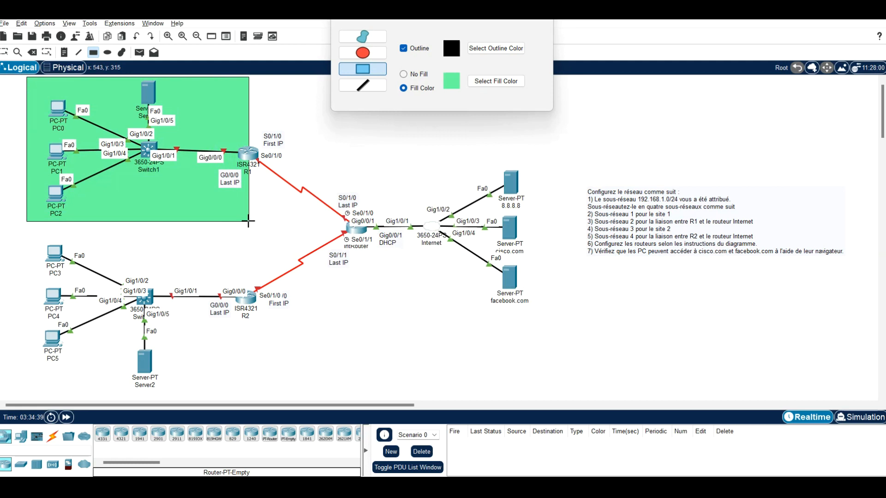
Step: Draw a rectangle filled with orange #ff8055 around the lower site's PCs, server and switch, up to router R2
left_click(473, 86)
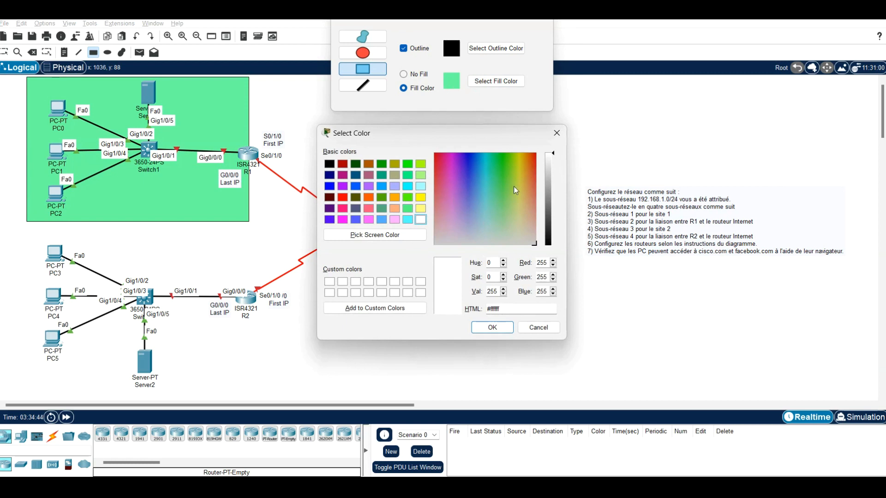
left_click(535, 188)
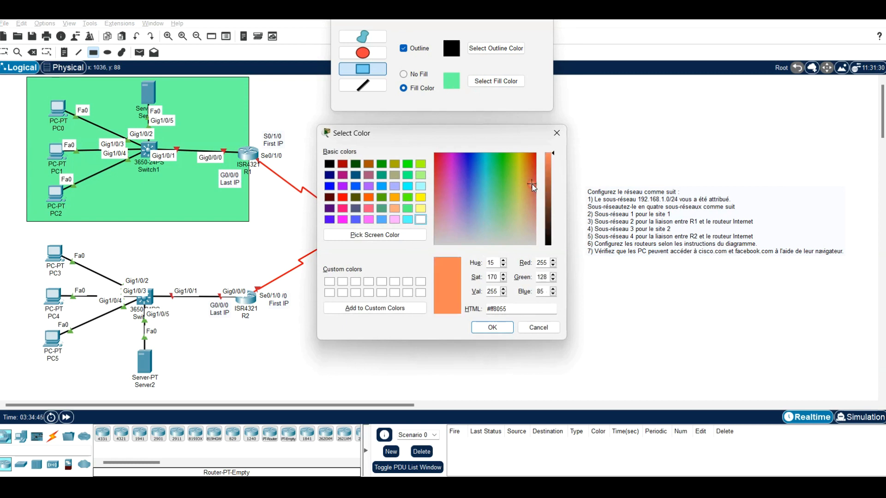
left_click(493, 328)
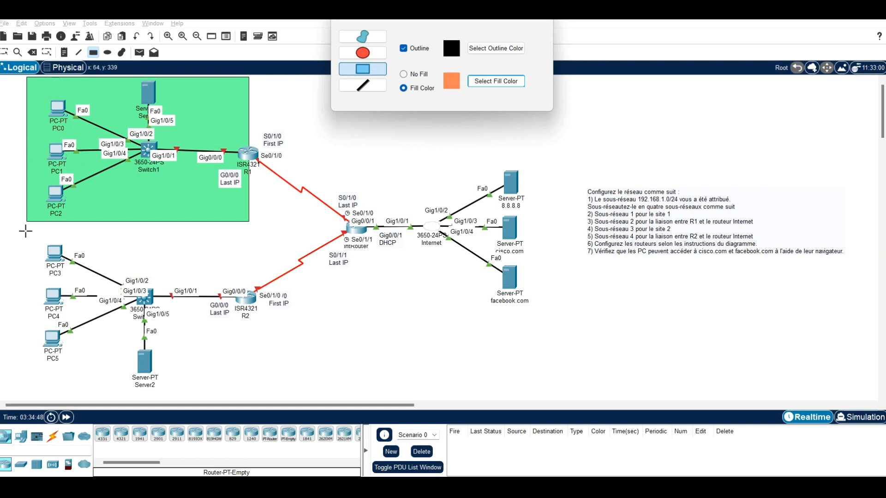
left_click_drag(26, 231, 248, 390)
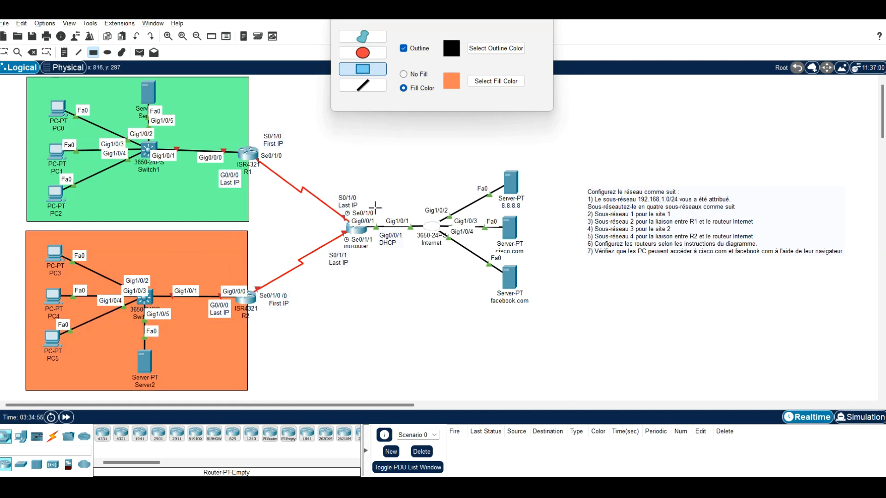
left_click(543, 20)
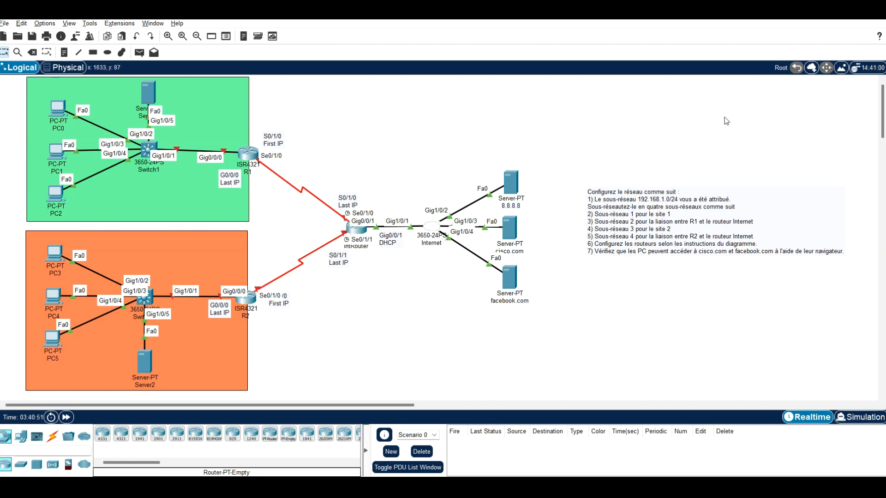
left_click_drag(384, 142, 641, 363)
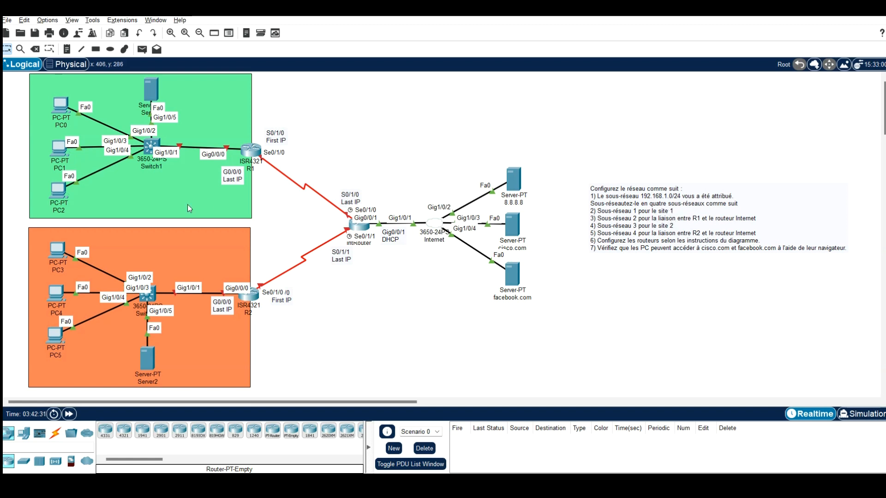
Step: Place a "Site1" note at the bottom of the green rectangle and an "SR2" note above the R1–Internet router link
left_click(67, 50)
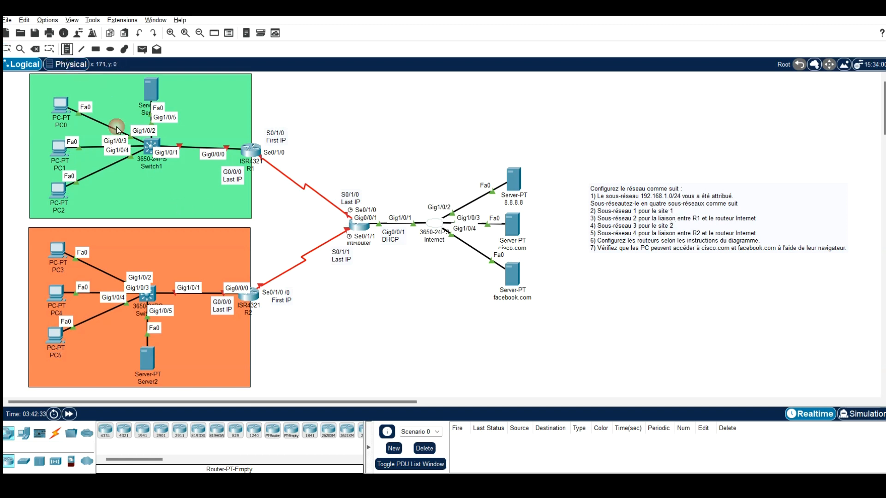
left_click(132, 210)
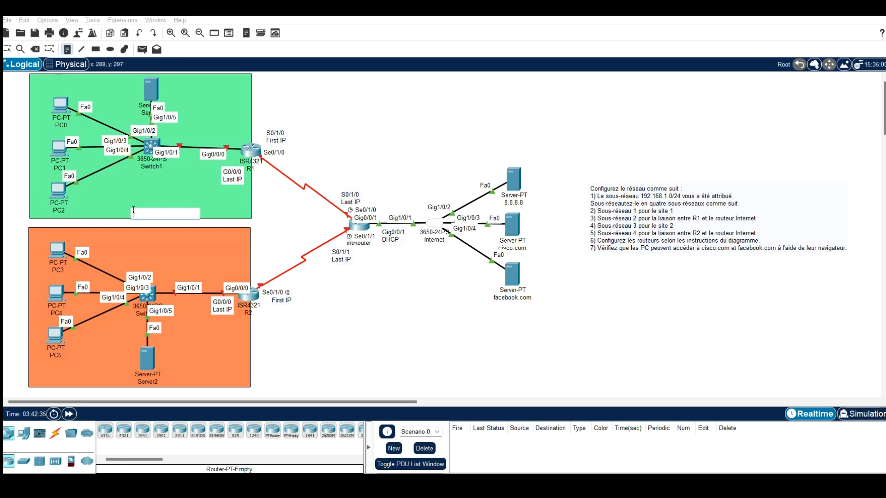
type("Site1")
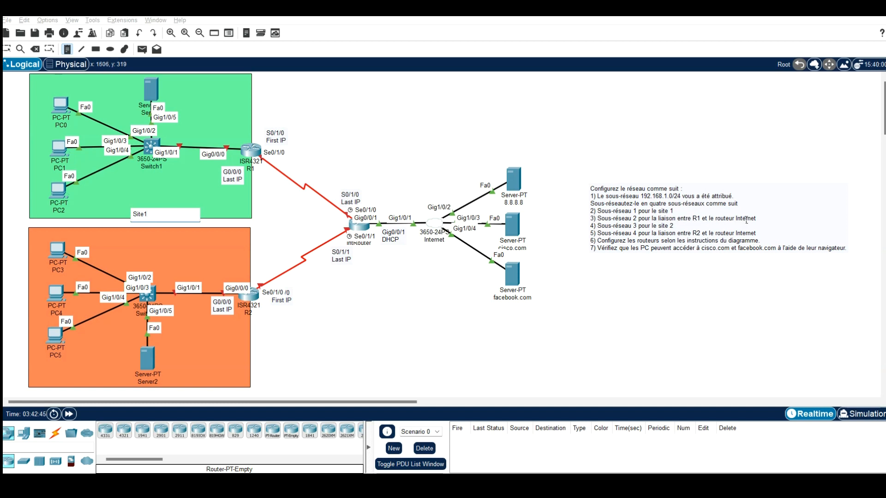
left_click(299, 174)
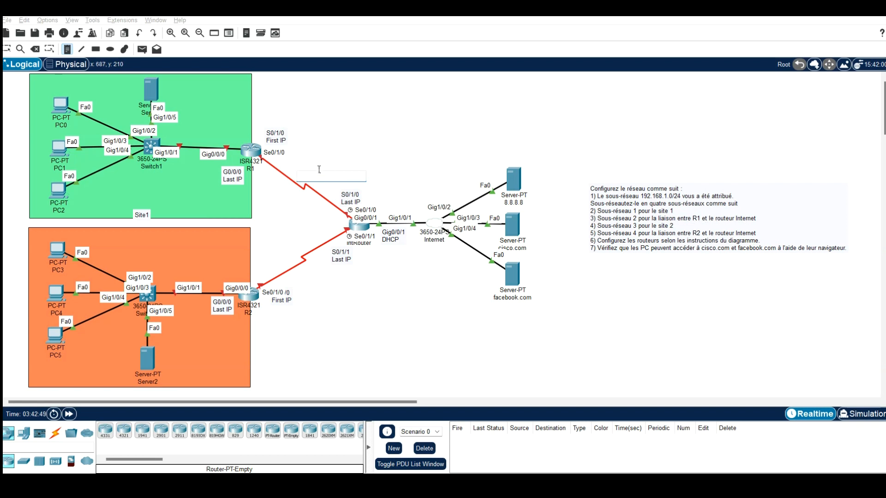
type("SR2")
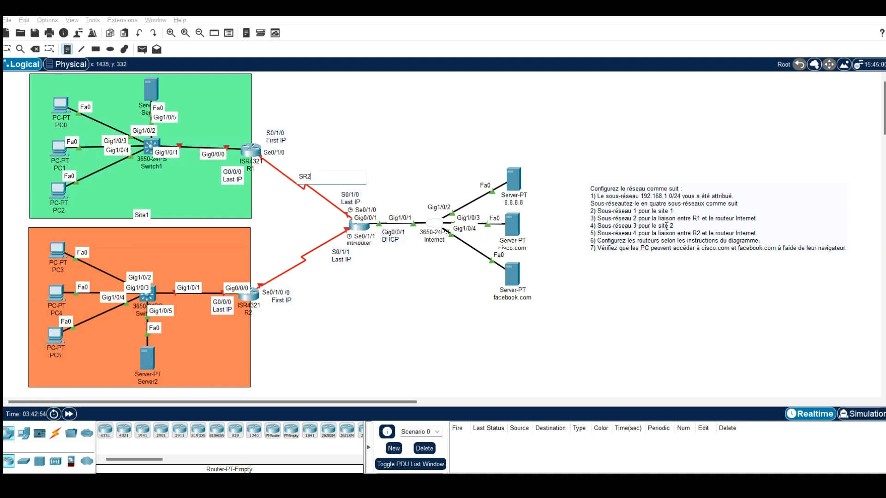
Step: Add the note "SR3 : SITE3" at the lower edge of the orange rectangle
left_click(199, 376)
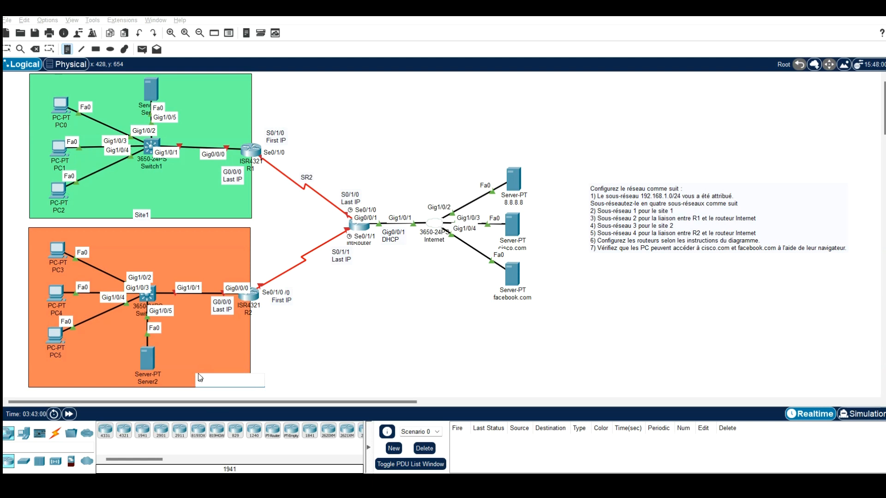
type("SITE3")
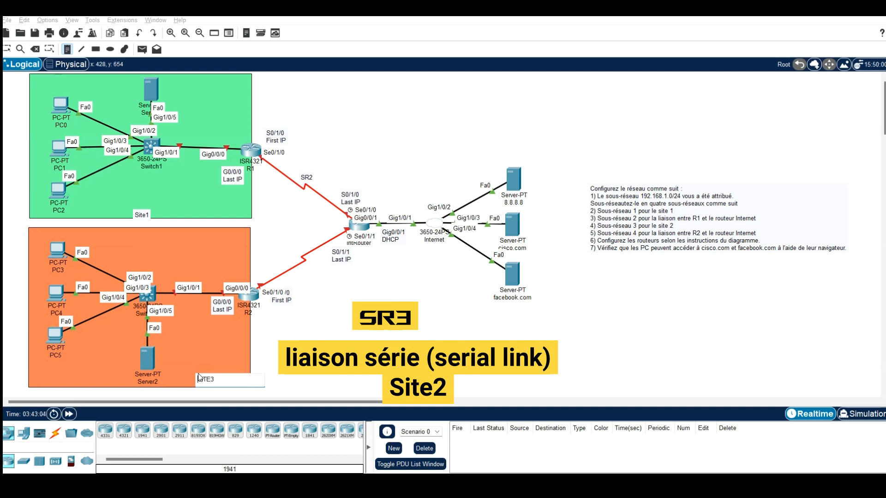
left_click(199, 379)
type("SR3 :")
Step: Add the note "SR4" beside the serial link between R2 and the Internet router
left_click(630, 268)
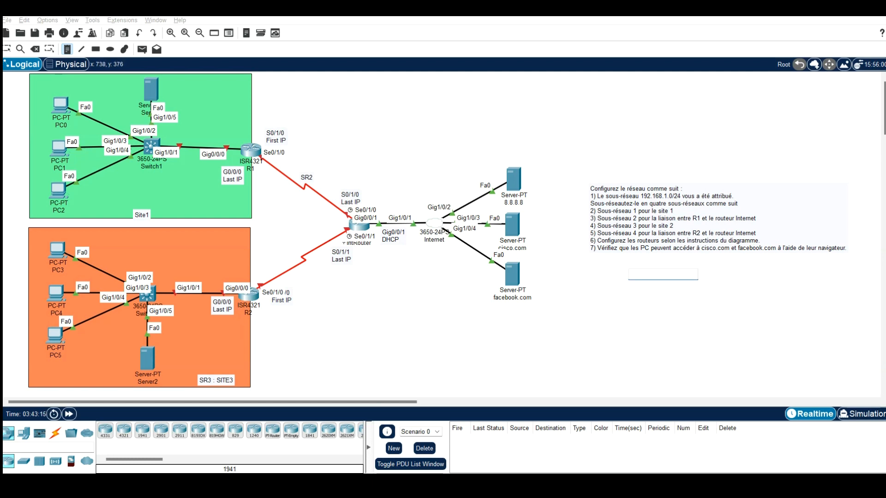
left_click(288, 267)
left_click(306, 279)
type("SR4")
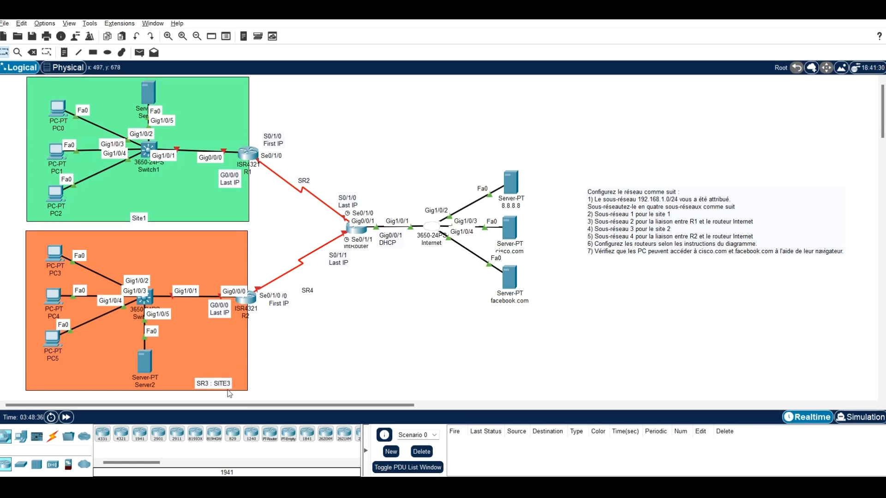
Step: Change the note in the orange rectangle to "SR3 : Site 2"
double_click(230, 383)
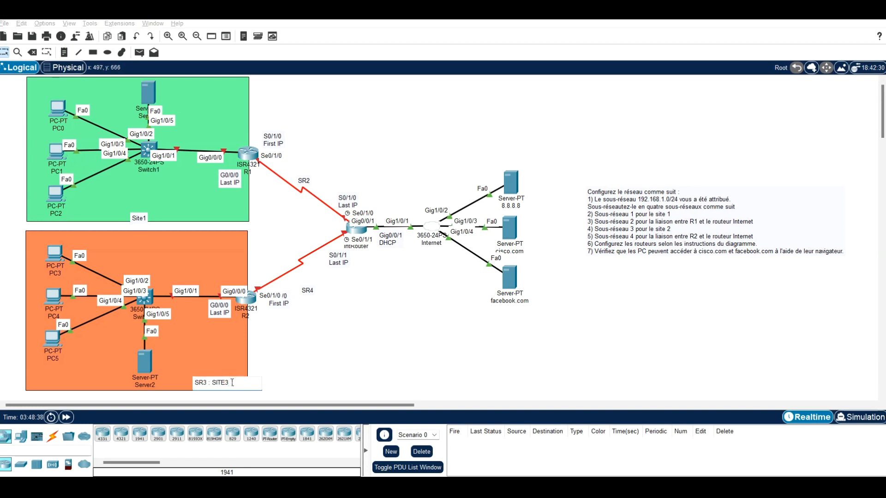
type("2")
key("Right")
key("BackSpace")
key("BackSpace")
key("BackSpace")
type("ite")
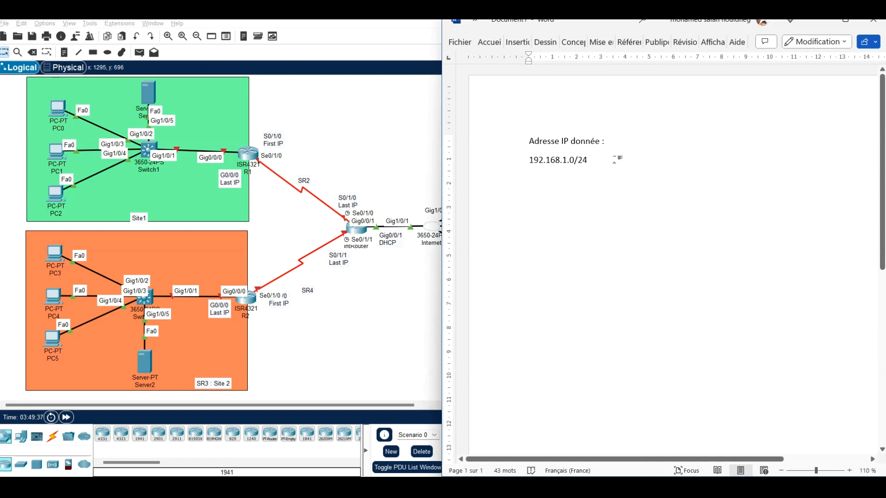
Step: In the Word document, add the line "MSR : 255.255.255.0" below the network address
key("Return")
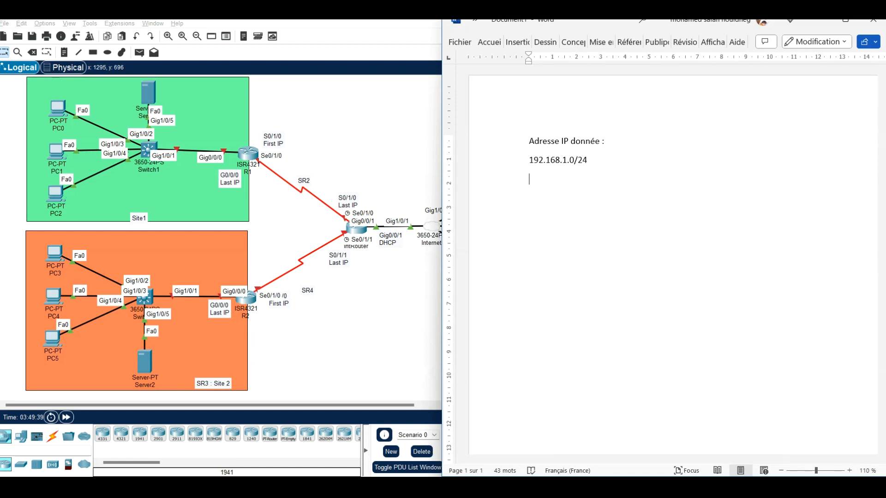
type("MSR : 255.255.255.0")
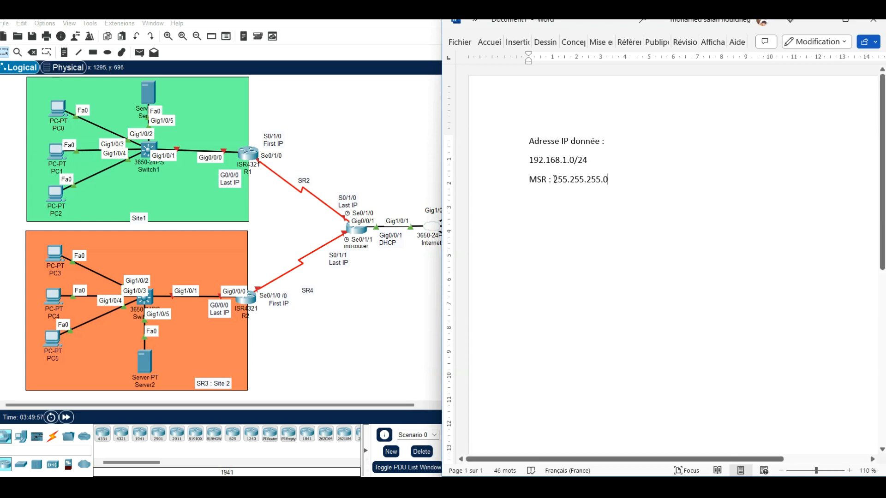
Step: Make the "255.255.255" part of the mask bold and dark blue
left_click_drag(555, 180, 598, 180)
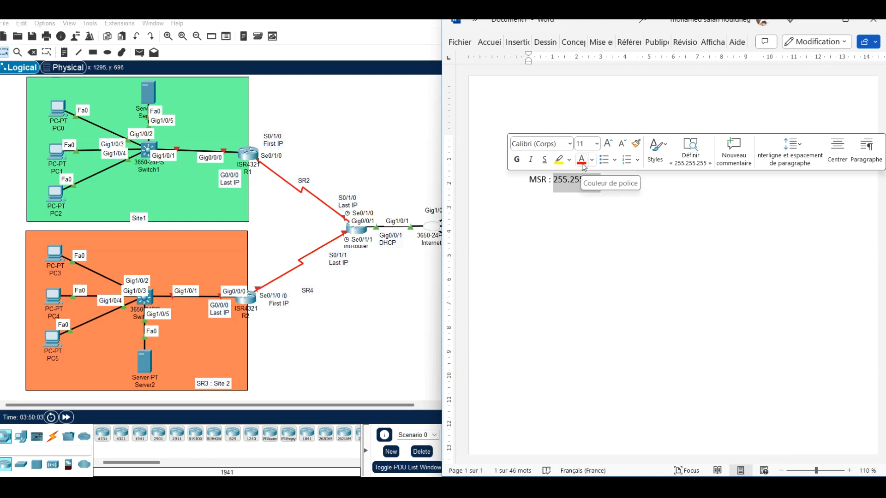
left_click(581, 159)
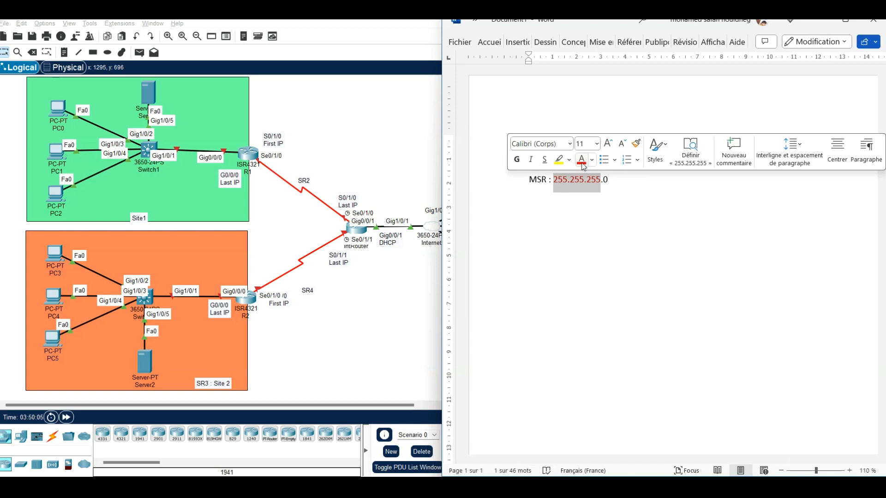
left_click(592, 159)
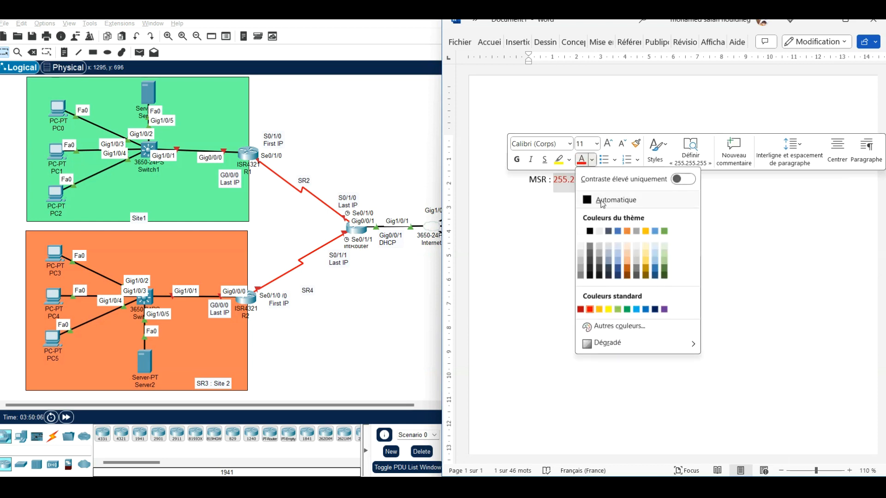
left_click(618, 272)
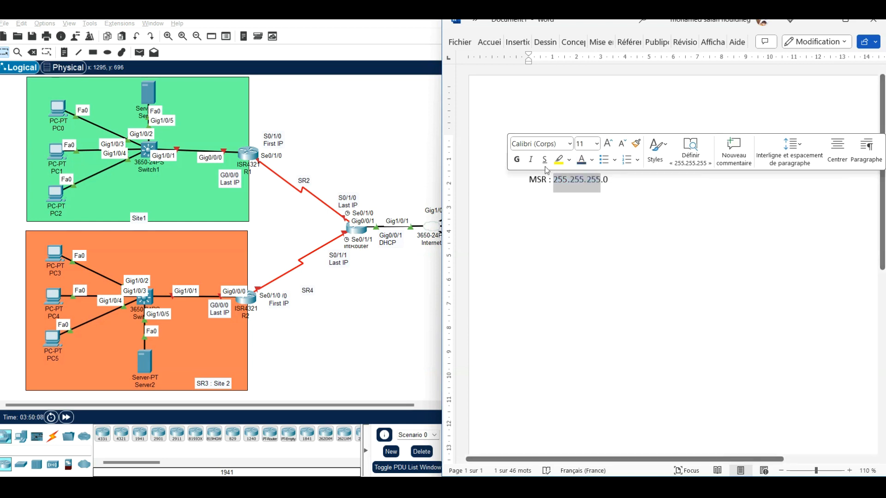
left_click(517, 159)
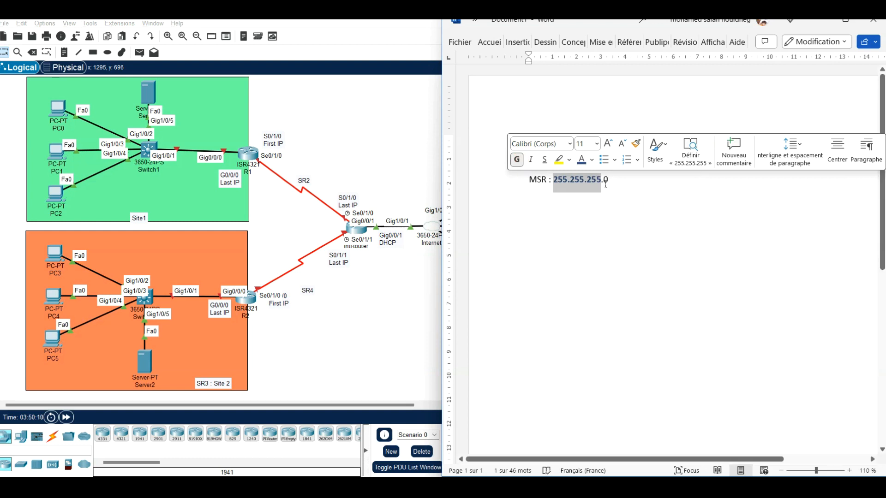
Step: Colour the final "0" of the mask red
left_click_drag(603, 181, 612, 182)
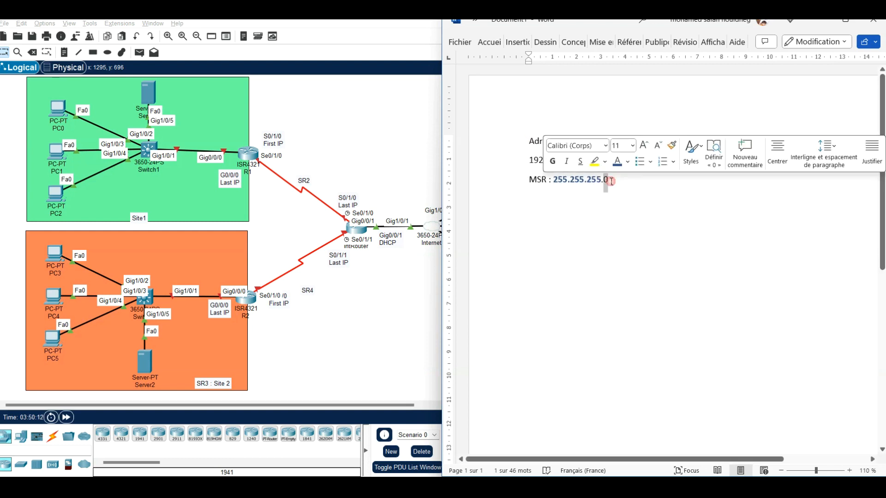
left_click(628, 161)
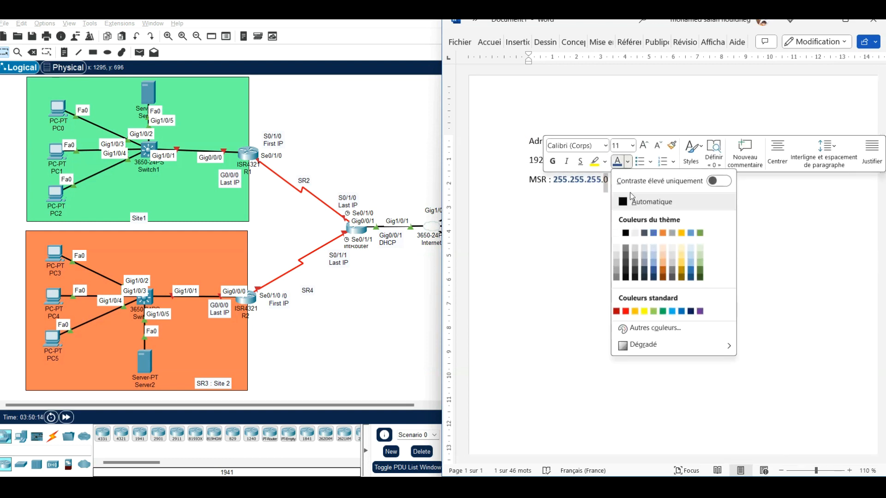
left_click(625, 312)
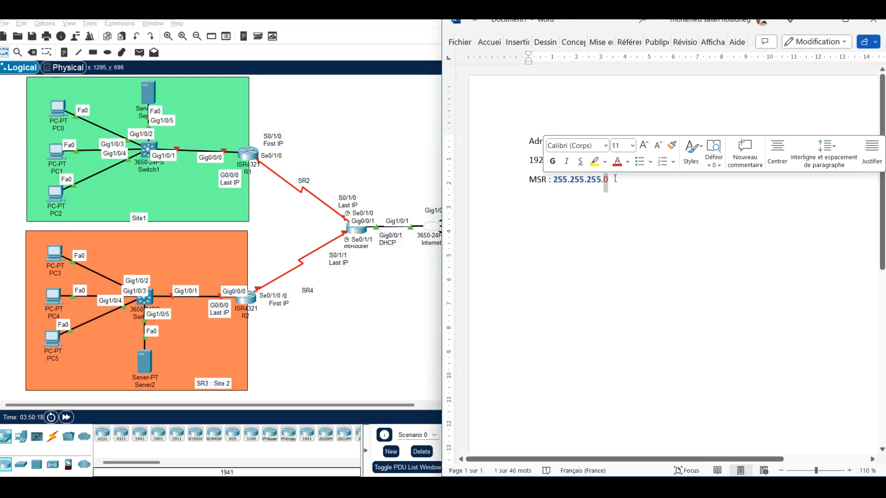
left_click(616, 178)
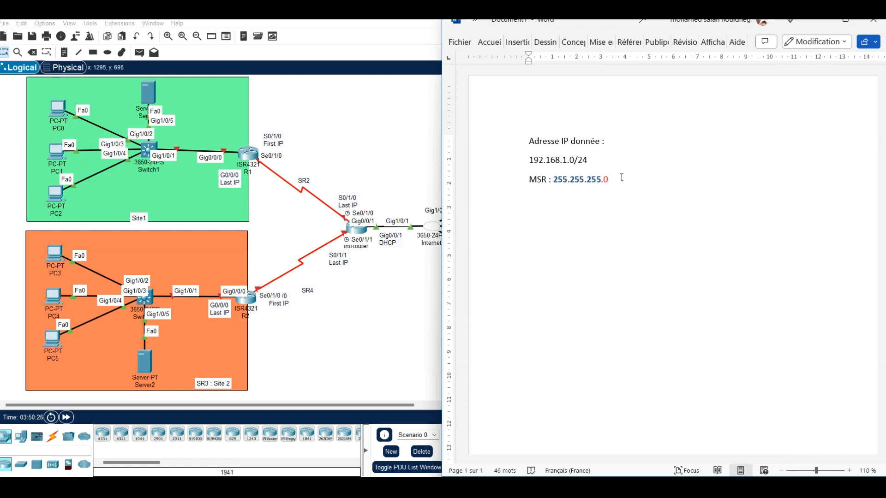
Step: Add the line "2^r Le nbre de SR" below the mask with "Le nbre de SR" in black, and start a new line
key("Return")
type("2^r")
type("Le nbre de SR")
left_click_drag(544, 200, 600, 199)
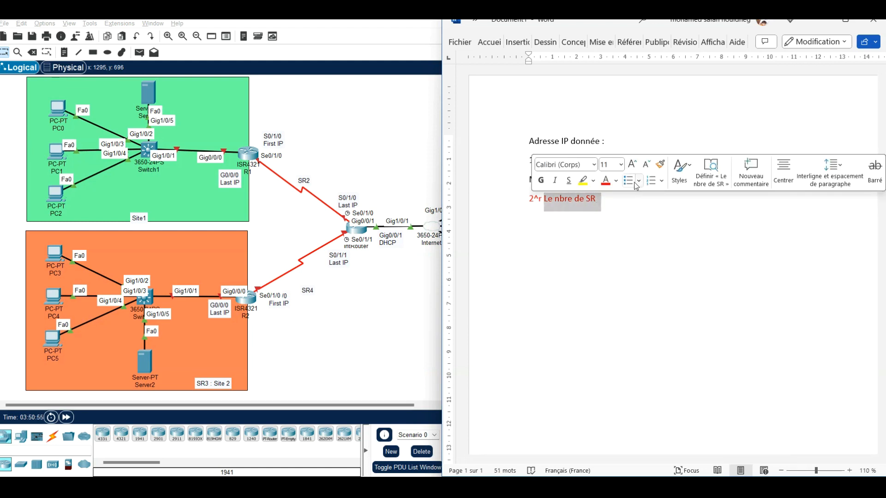
left_click(619, 199)
key("Return")
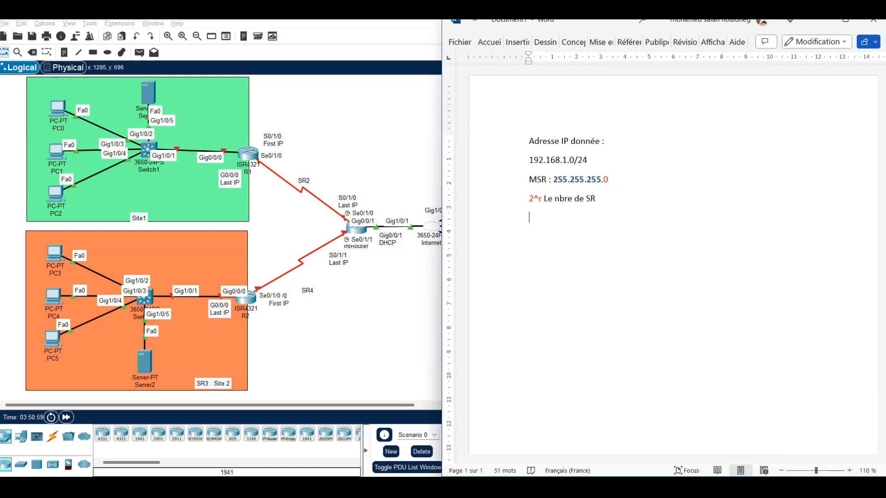
Step: Add the line "2^h -2 Le nbre d'hôte par SR" below the 2^r line, with "hôte" spelled correctly
type("2")
type("^h")
type(" -")
type("2")
type(" Le")
type(" nbre ")
type("d'h")
type("one")
key("BackSpace")
key("BackSpace")
key("BackSpace")
type("te")
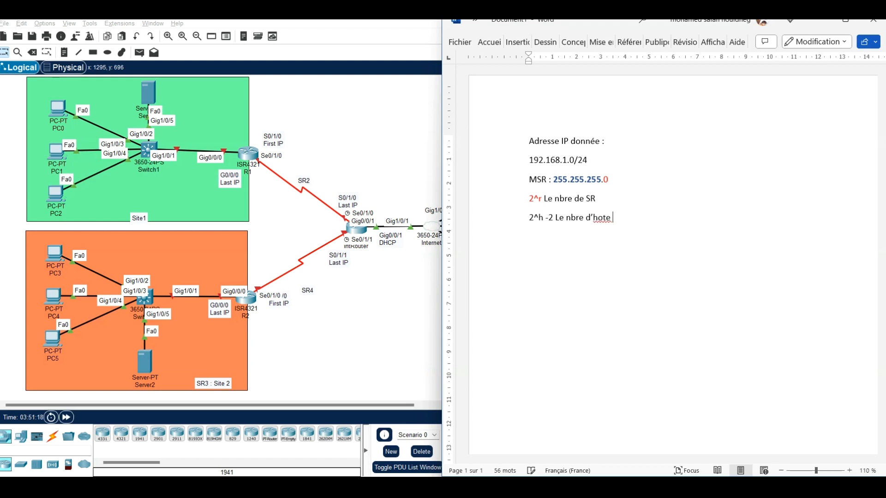
type(" par SR")
right_click(601, 218)
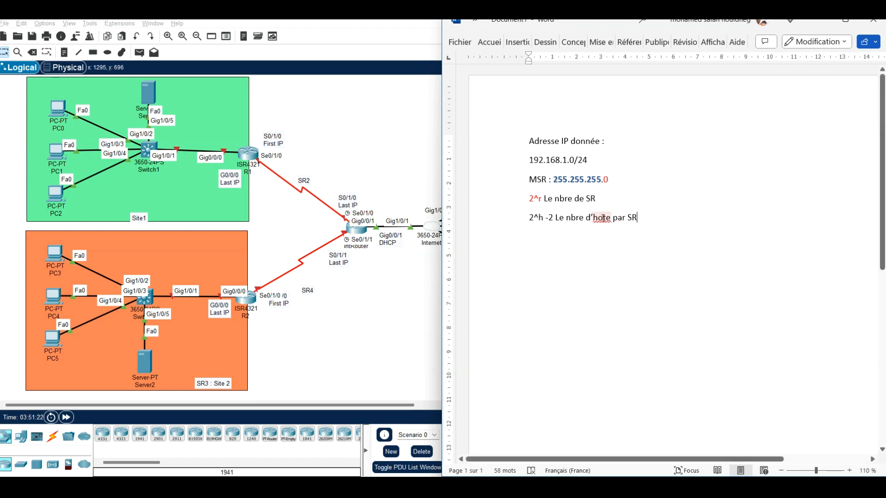
left_click(613, 256)
Step: Colour the "2^h -2" part of the host-count line red
left_click_drag(530, 218, 555, 217)
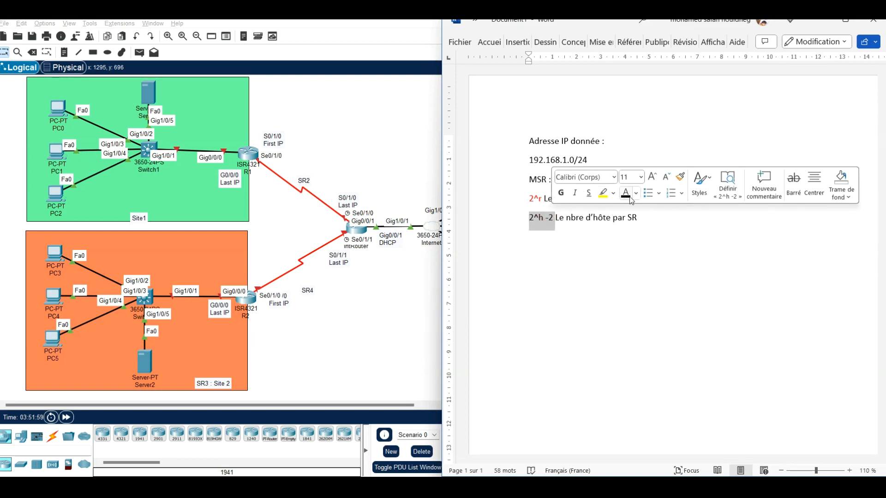
left_click(636, 193)
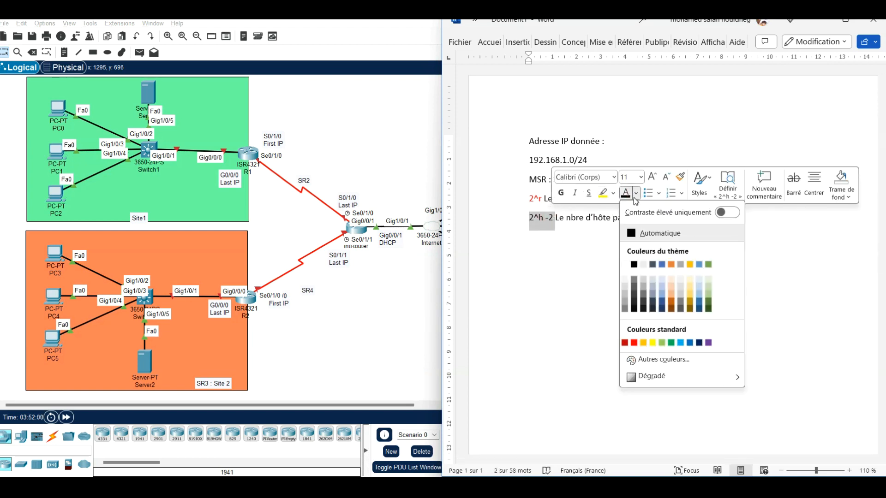
left_click(634, 343)
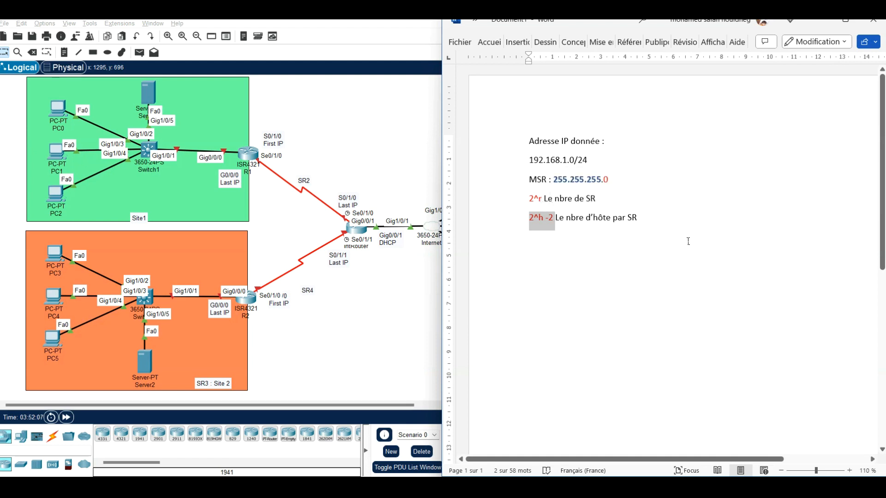
left_click(687, 241)
Step: Append "(r = 1)" to the end of the "2^r Le nbre de SR" line
left_click(679, 199)
type("(r")
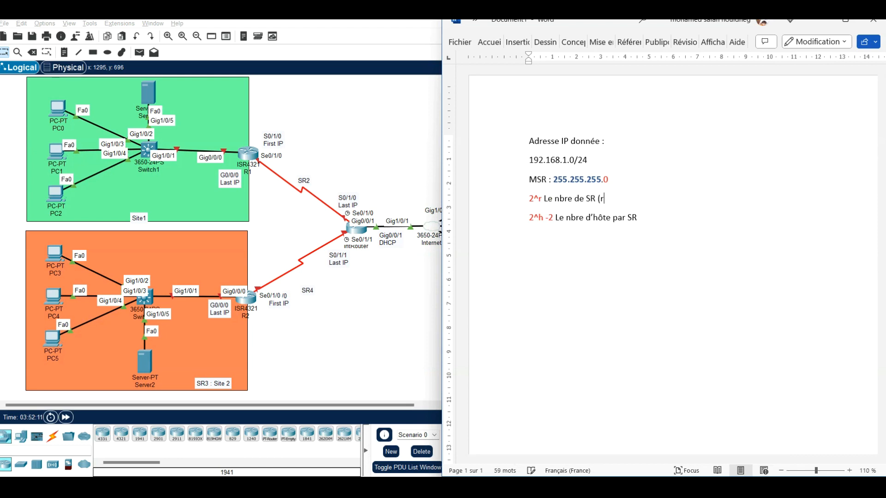
type(" = 1)")
Step: Append "(h=0)" to the end of the "2^h -2" line
left_click(655, 220)
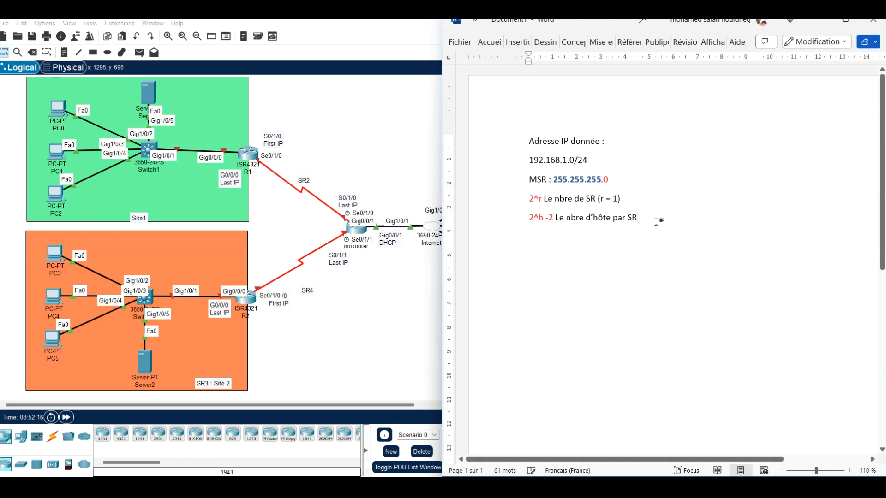
type("(h=0)")
Step: Highlight the whole "2^r Le nbre de SR (r = 1)" line in yellow
left_click_drag(529, 199, 633, 201)
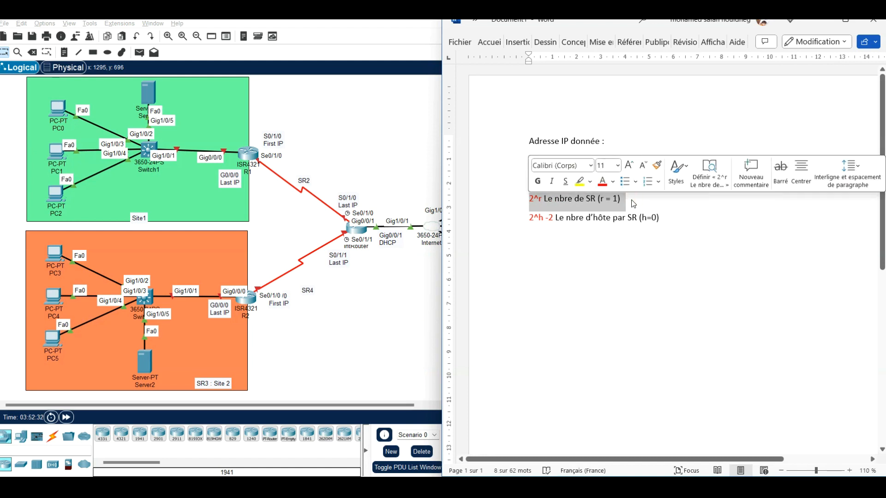
left_click(590, 181)
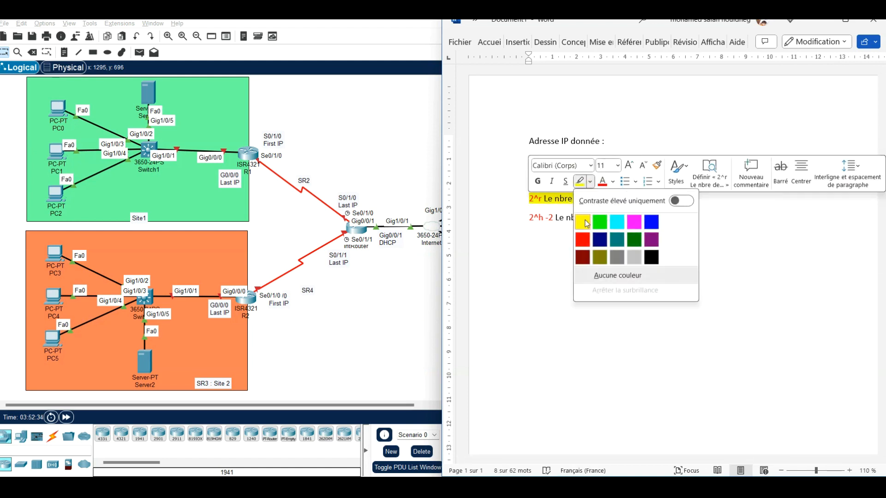
left_click(586, 221)
left_click(666, 218)
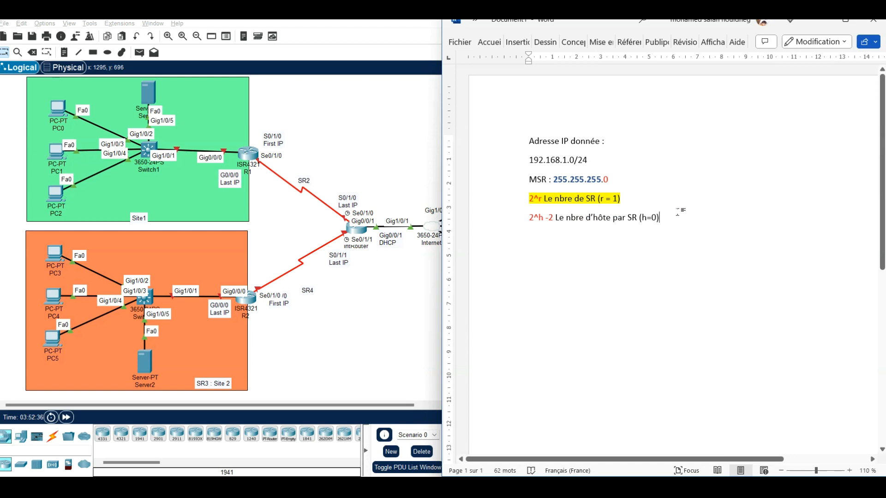
Step: Add the line "2^r >= 4 → r=2" below the host-count line
key("Return")
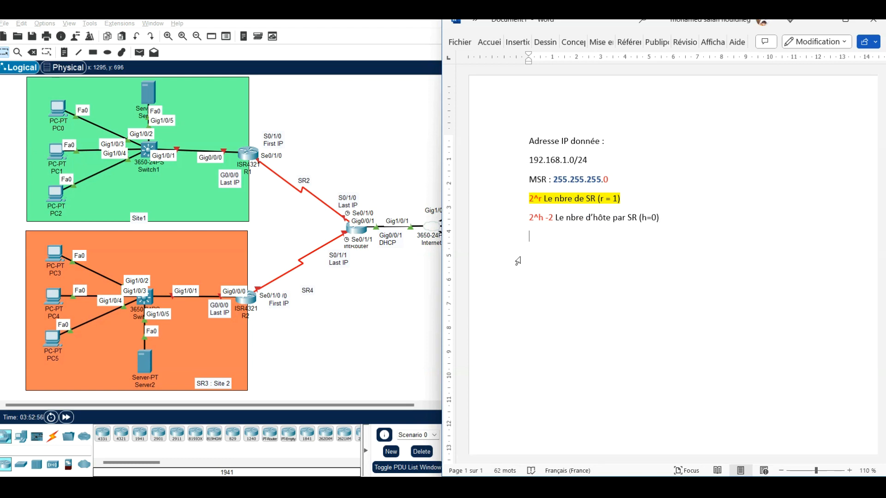
type("2^r <")
key("BackSpace")
type(">")
type("=")
type(" 4")
type(" -->")
type(" r")
type("=")
type("r")
key("BackSpace")
type("2")
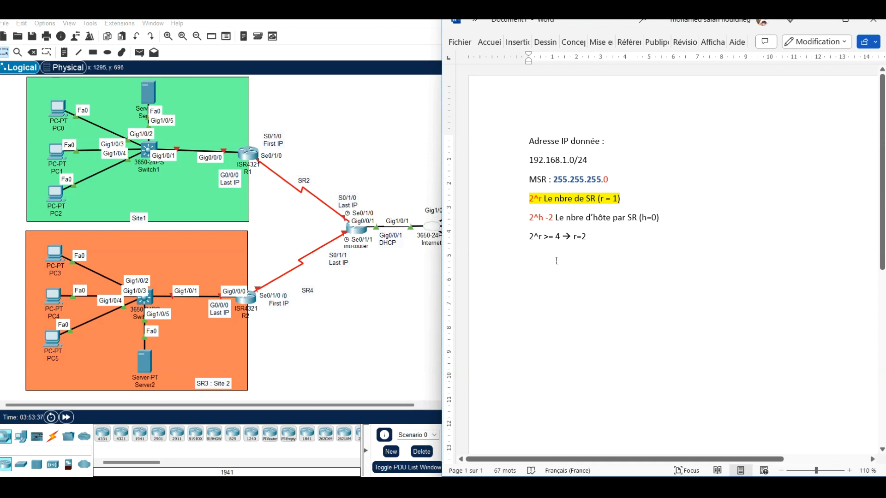
Step: Add the line "MSR : 255.255.255.11 00 0000 =" with the last octet of the new mask written in binary
key("Return")
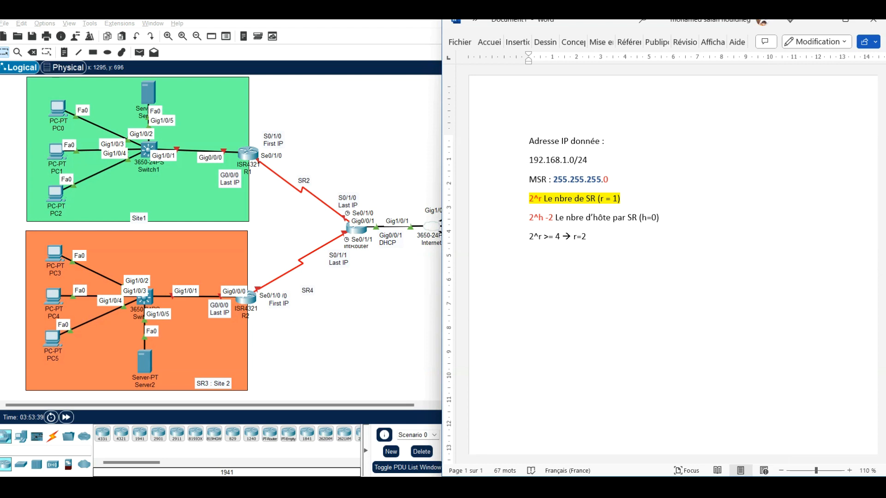
type("MSR e")
key("BackSpace")
type(": 255.255.255")
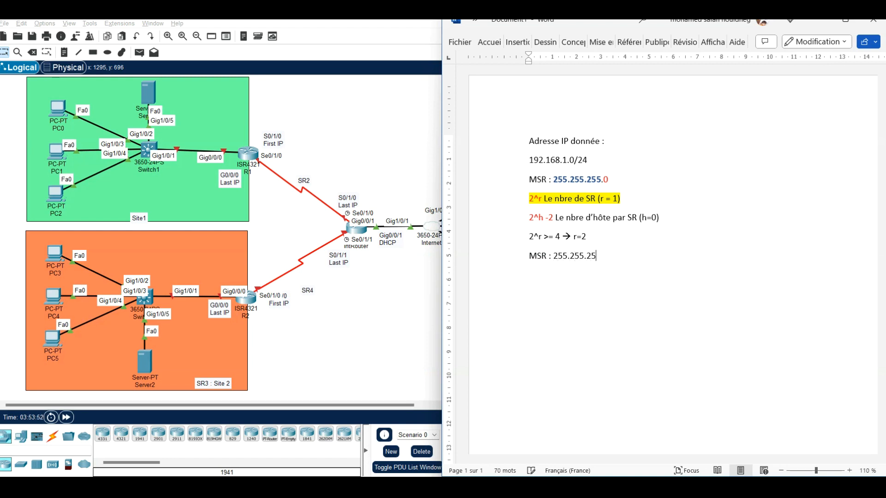
type(".11")
type("00 000")
key("Left")
type("0")
type(" 0000 =")
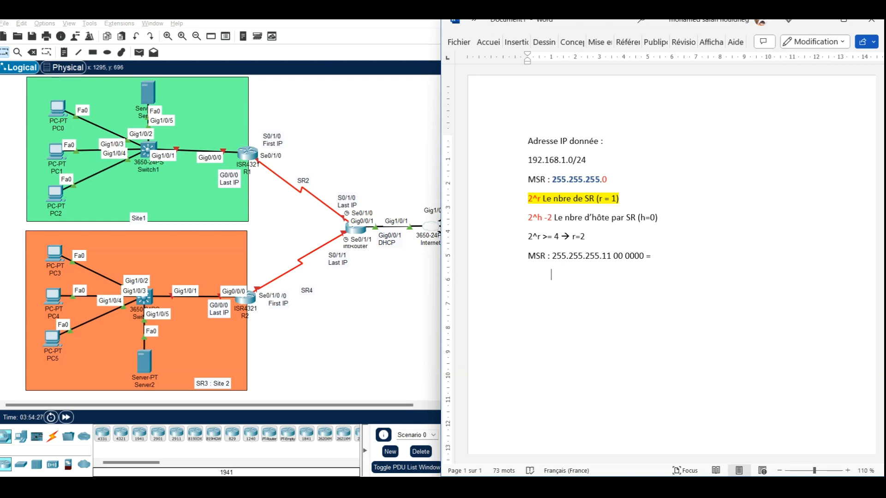
type(" 255.255.255.192")
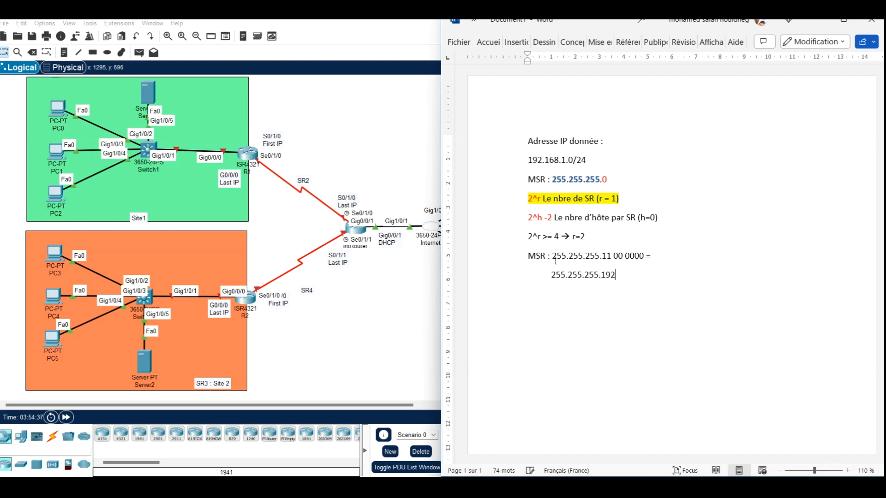
Step: Colour the two borrowed bits "11" in the binary mask red
left_click(605, 255)
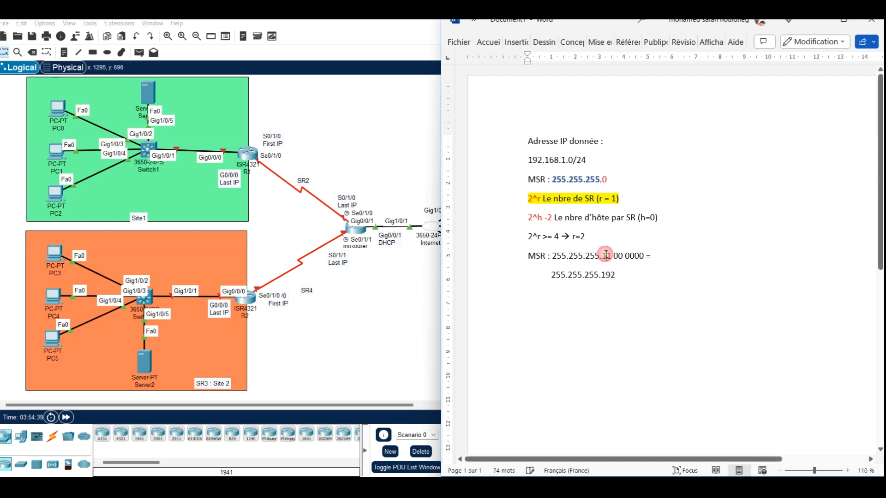
key("Left")
key("shift+Right")
left_click(609, 255, "shift")
left_click(640, 238)
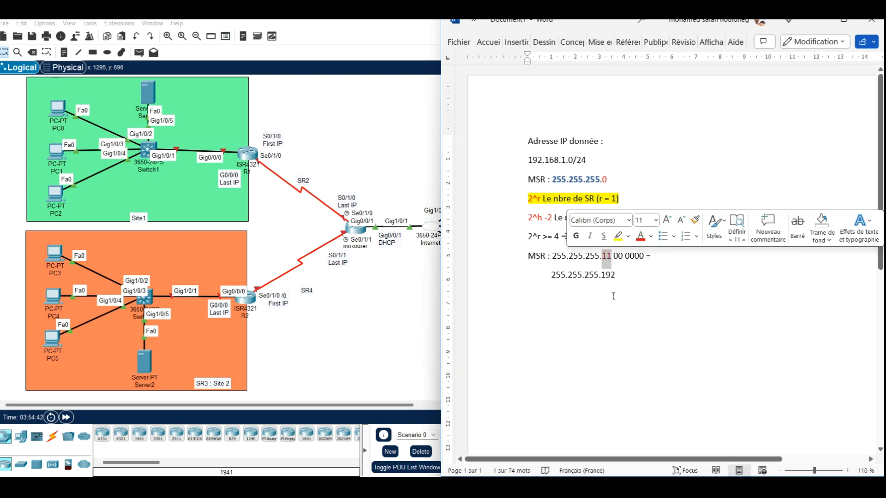
left_click(632, 277)
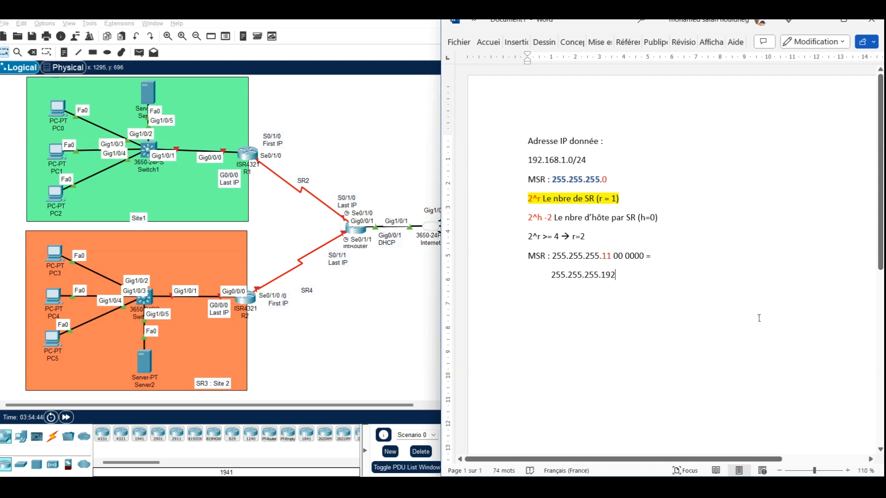
Step: Append the prefix "( /26)" after the mask 255.255.255.192
type("(")
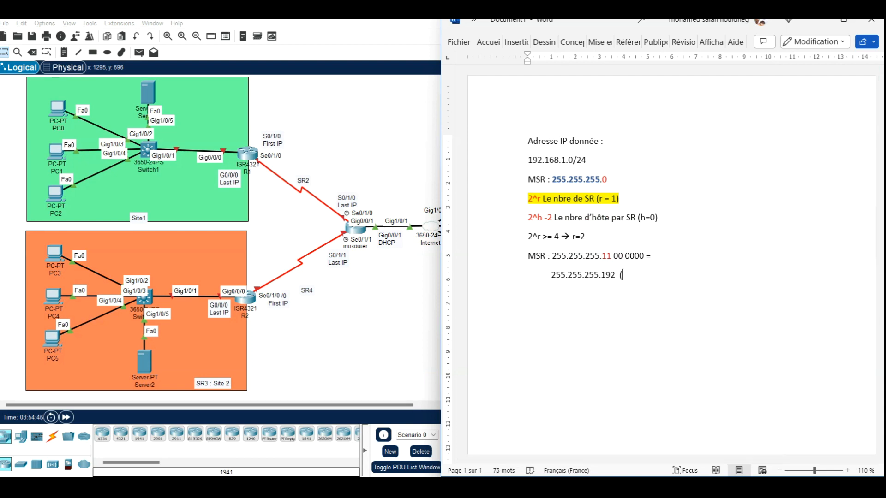
type("/26)")
left_click(622, 274)
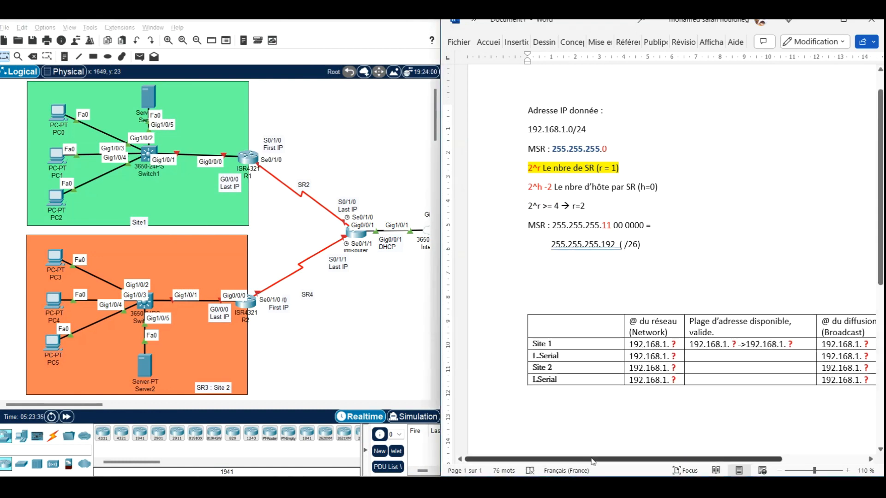
Step: Examine the network address and broadcast address columns of the subnet table
left_click_drag(593, 462, 644, 461)
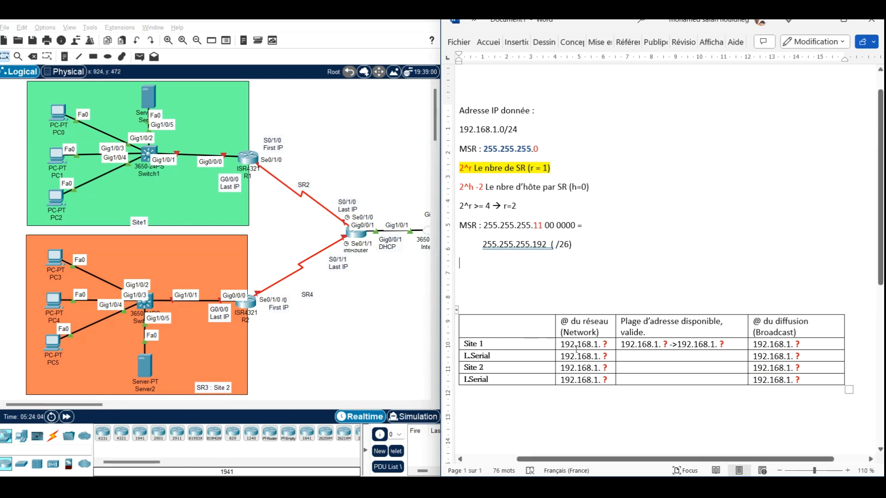
mouse_move(563, 320)
left_mouse_down()
mouse_move(596, 350)
mouse_move(604, 380)
left_mouse_up()
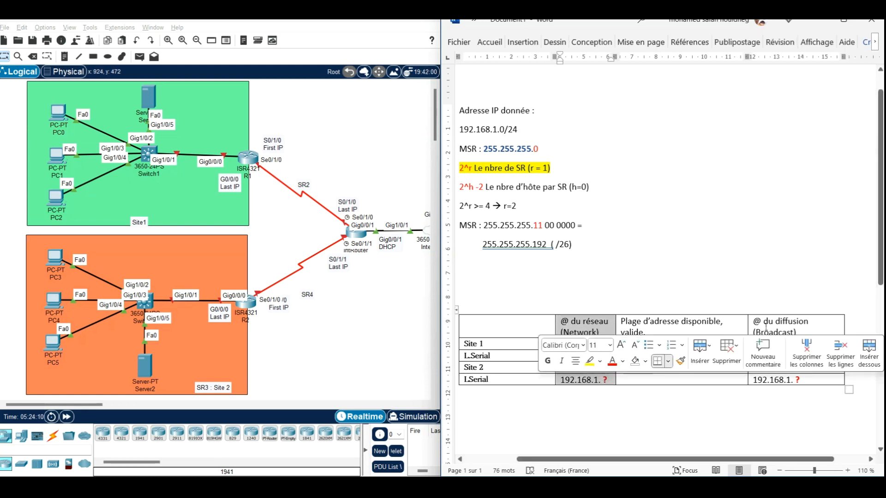
left_click(766, 325)
left_click_drag(766, 325, 790, 381)
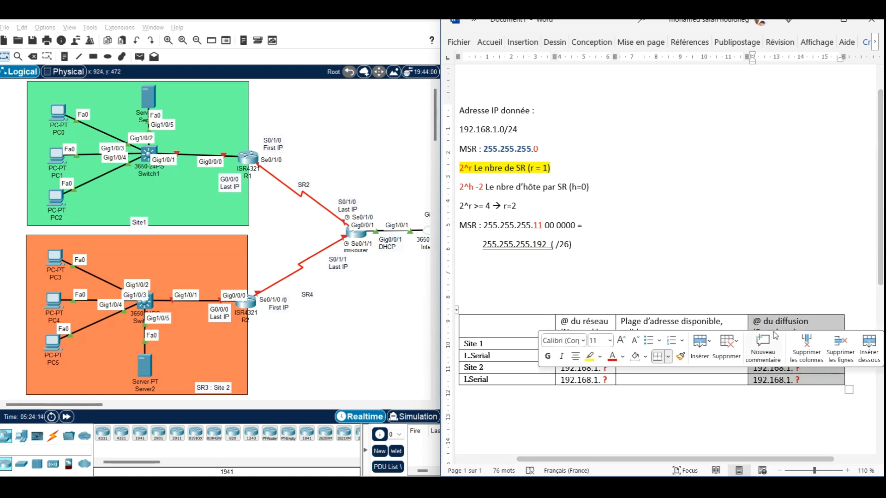
left_click(764, 294)
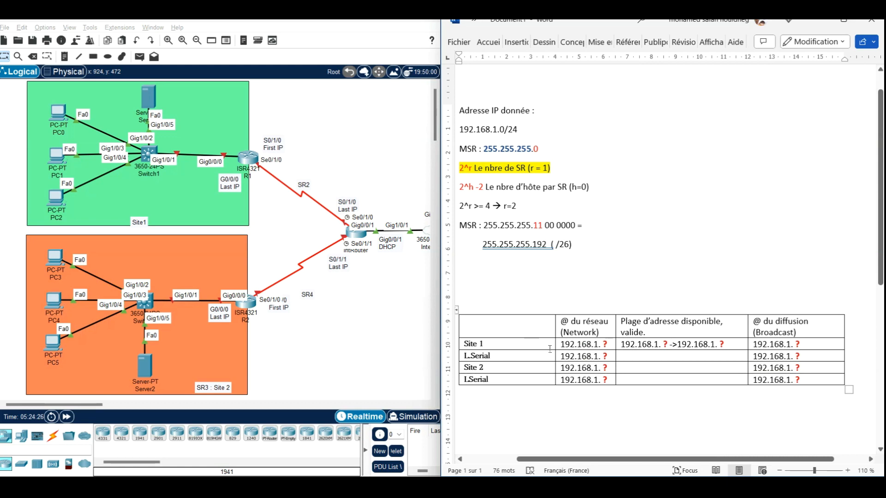
Step: In the subnet table, replace the question mark in Site 1's network address with 0 to give 192.168.1.0
left_click(607, 343)
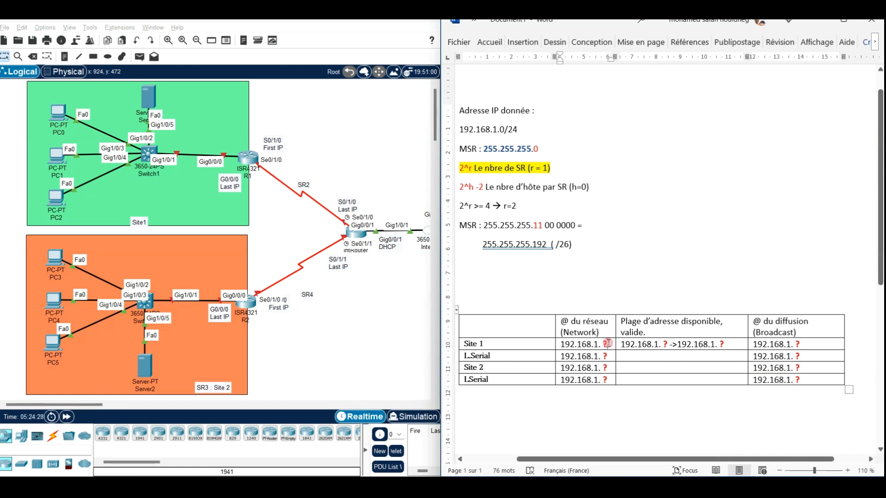
key("BackSpace")
left_click_drag(599, 344, 567, 343)
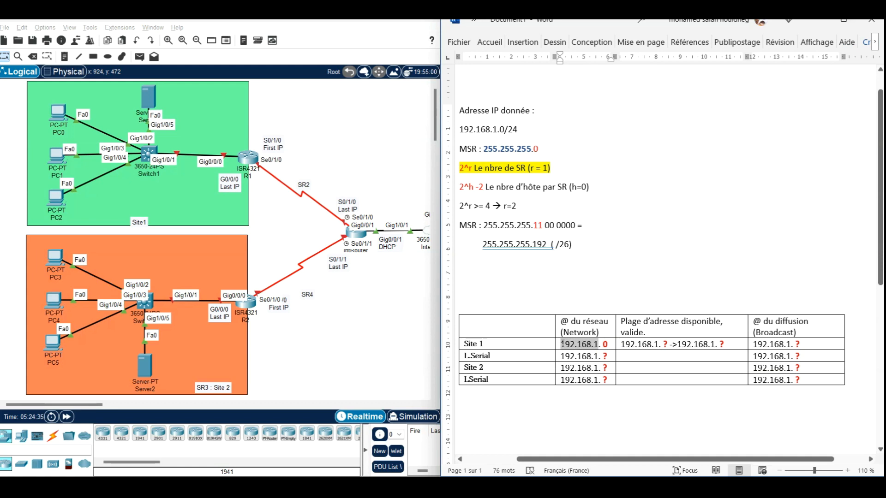
left_click(609, 344)
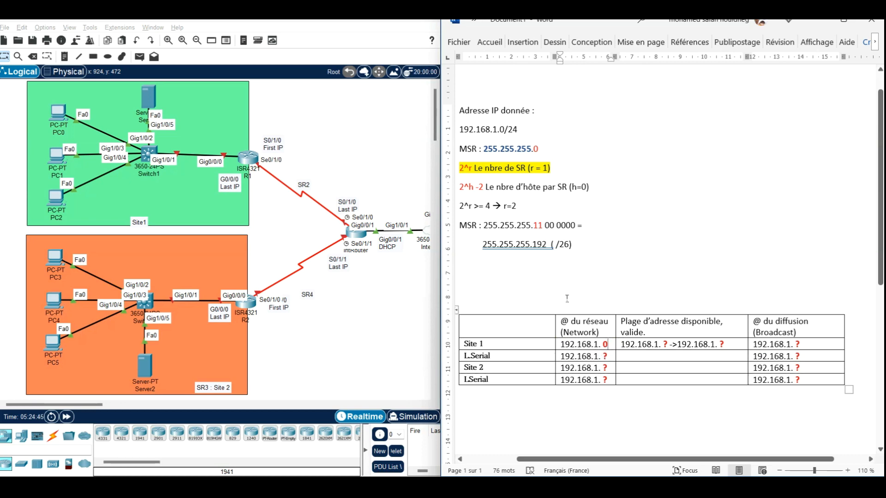
Step: Check the two borrowed mask bits and add the line "Nbre magique = 2^6 = 64" below the /26 mask
left_click(536, 225)
left_click_drag(535, 225, 538, 224)
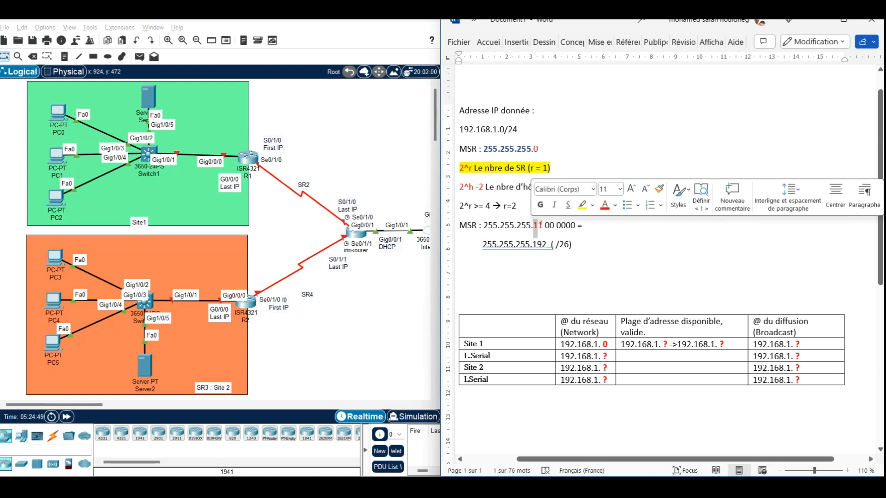
left_click_drag(540, 224, 544, 225)
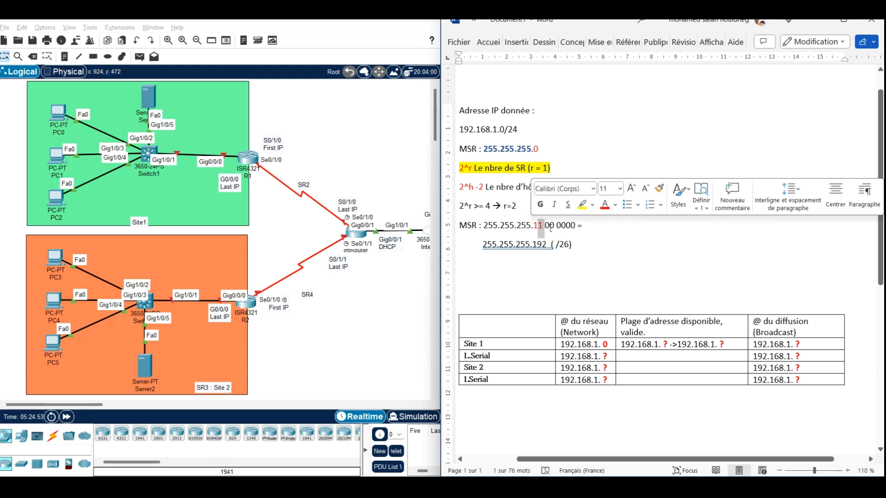
left_click(555, 229)
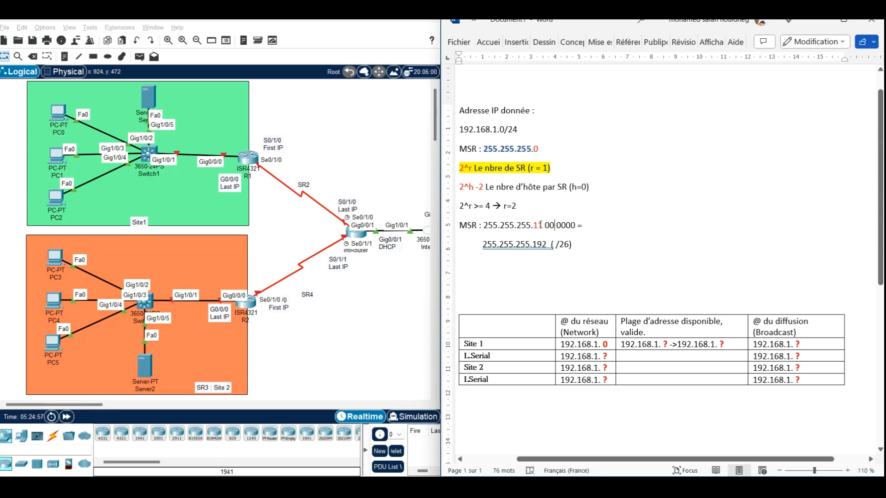
left_click(584, 250)
key("Return")
type("N")
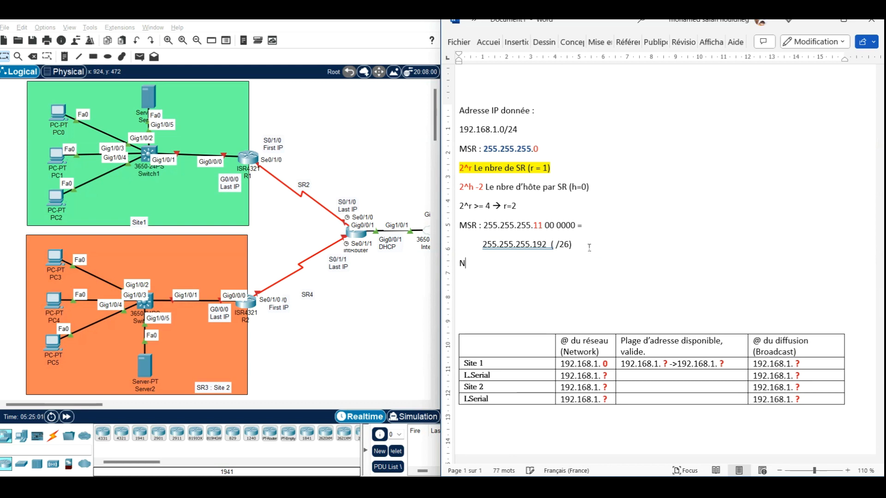
type("bre magique = 2")
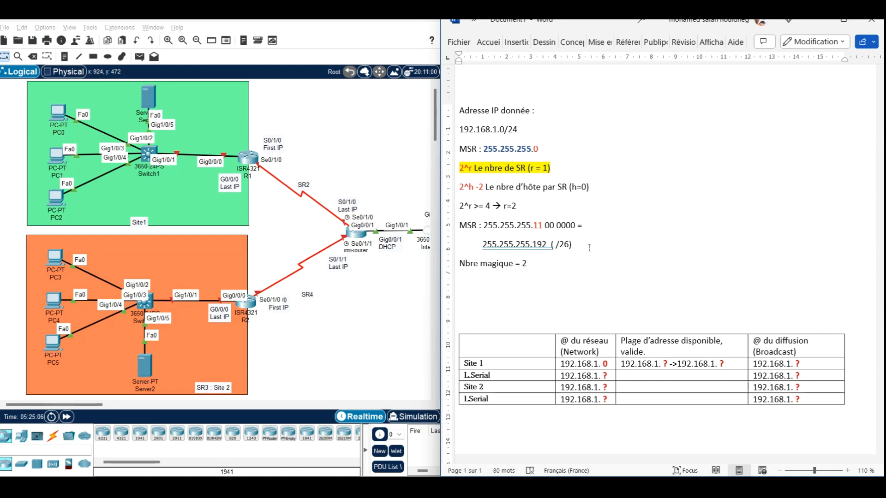
type("^")
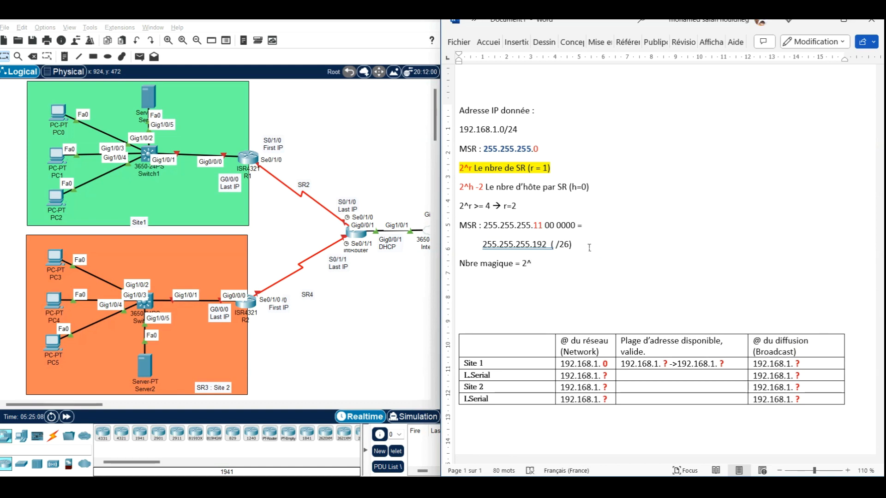
type("6 = 64")
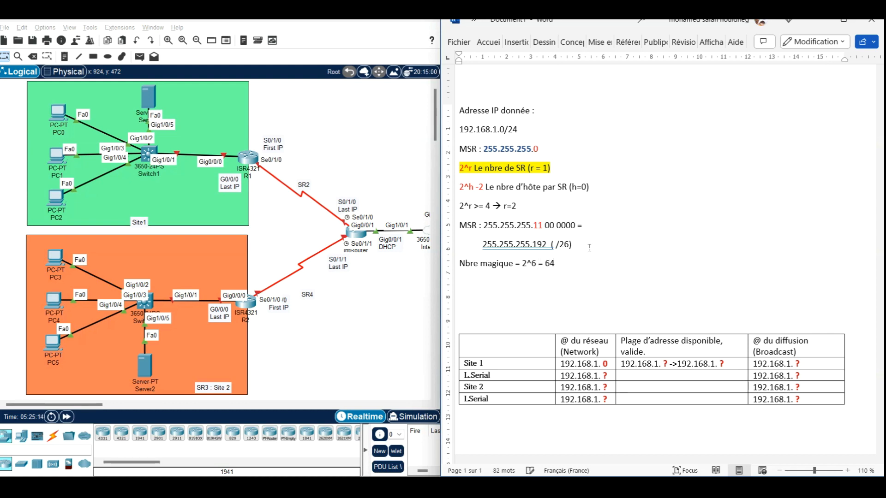
Step: Using the magic number 64, replace the question mark in the upper L.Serial network address with 64 to give 192.168.1.64
left_click_drag(558, 263, 545, 265)
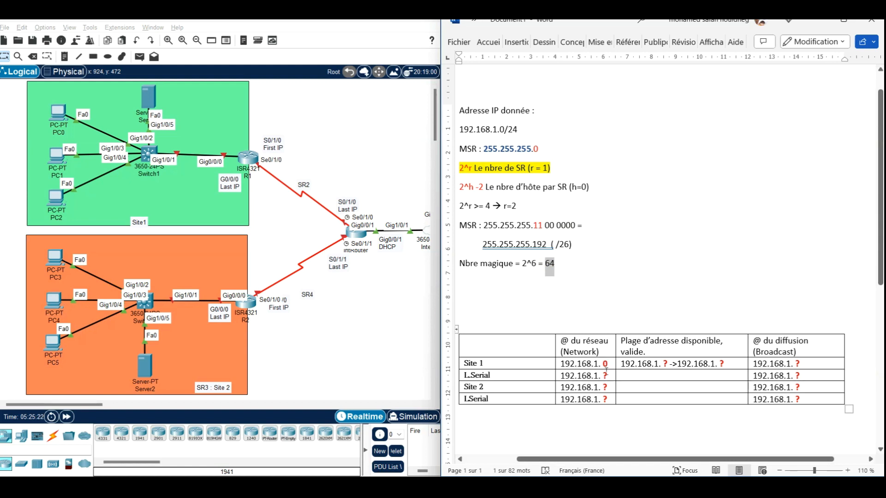
left_click(610, 375)
key("BackSpace")
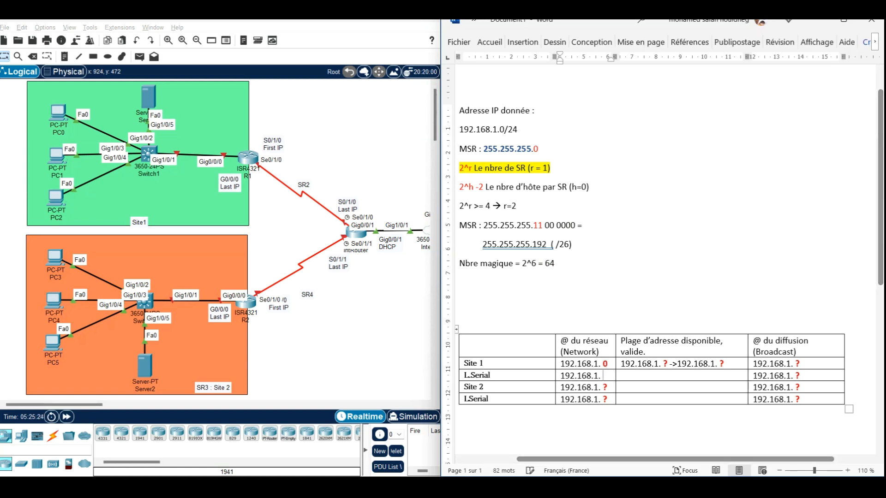
type("64")
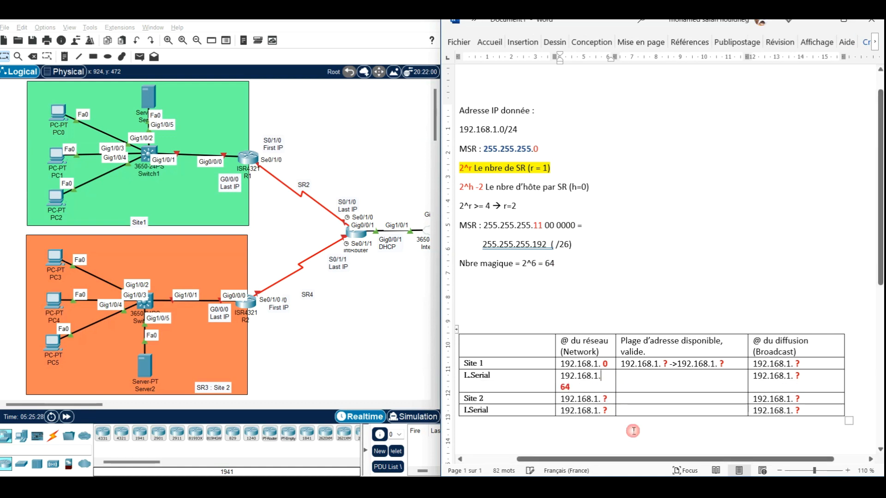
key("Left")
key("Left")
key("BackSpace")
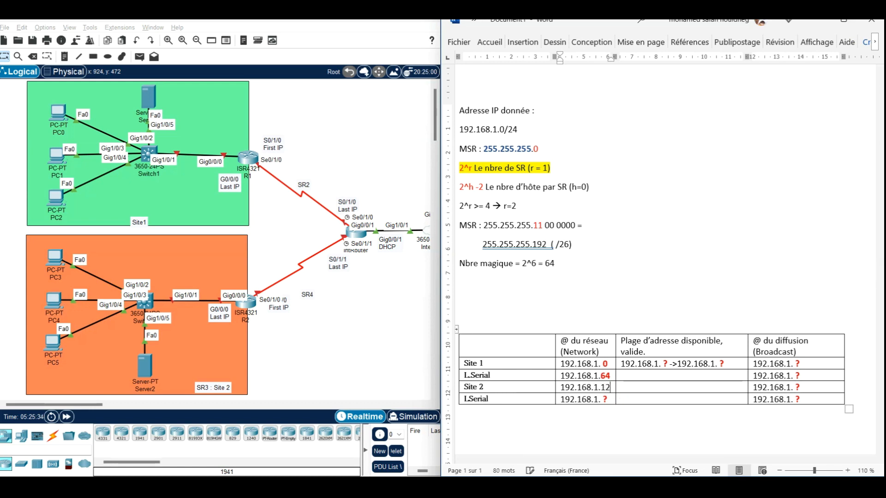
Step: Fill in the network addresses 192.168.1.128 for Site 2 and 192.168.1.192 for the lower L.Serial row
type("128")
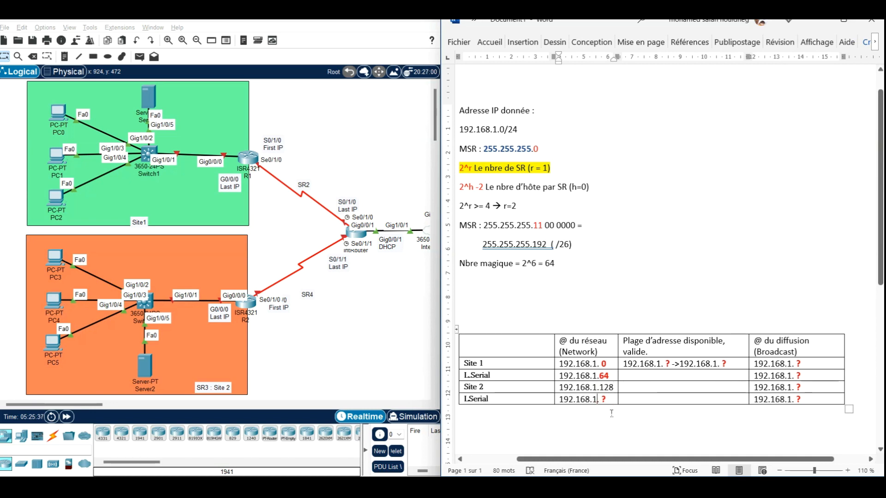
key("BackSpace")
type("192")
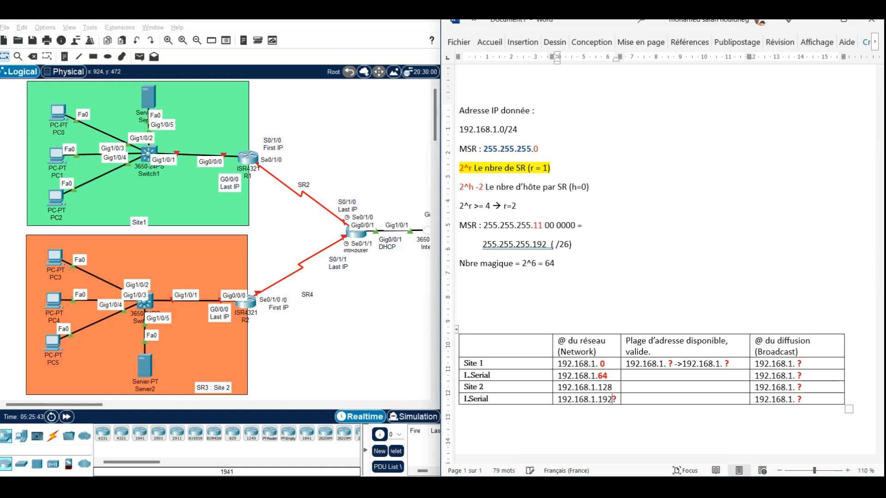
key("Delete")
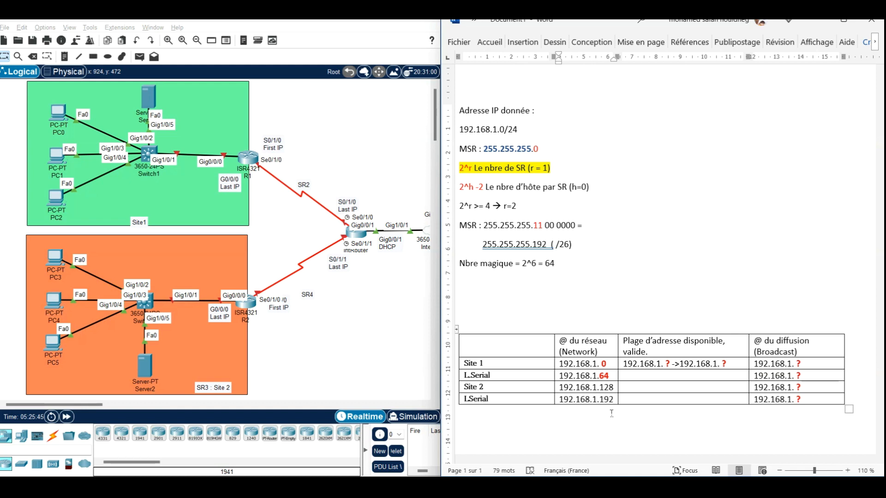
Step: Format the last octets 192 and 128 in the network address column as bold red text
key("shift+Left")
key("shift+Left")
key("shift+Left")
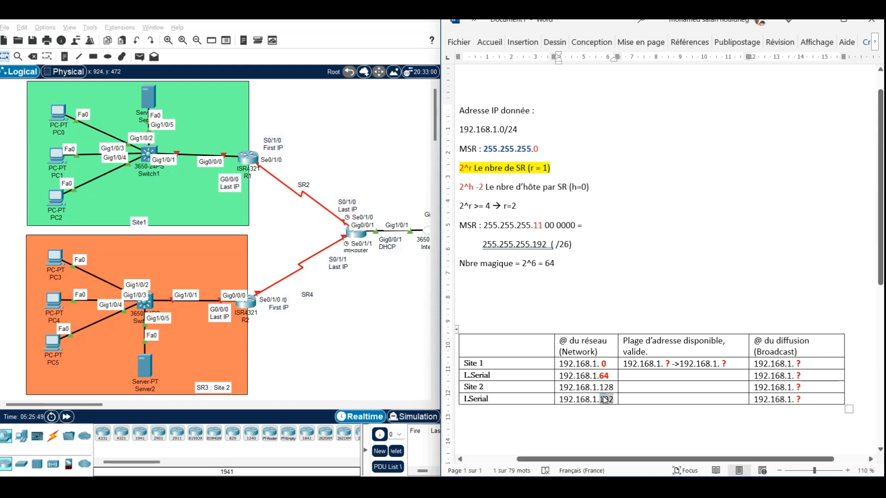
right_click(605, 400)
left_click(425, 432)
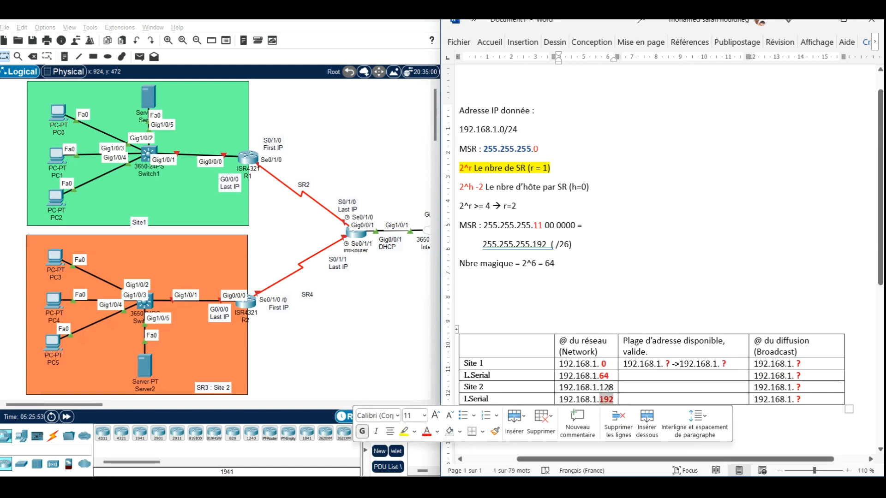
left_click_drag(600, 388, 612, 386)
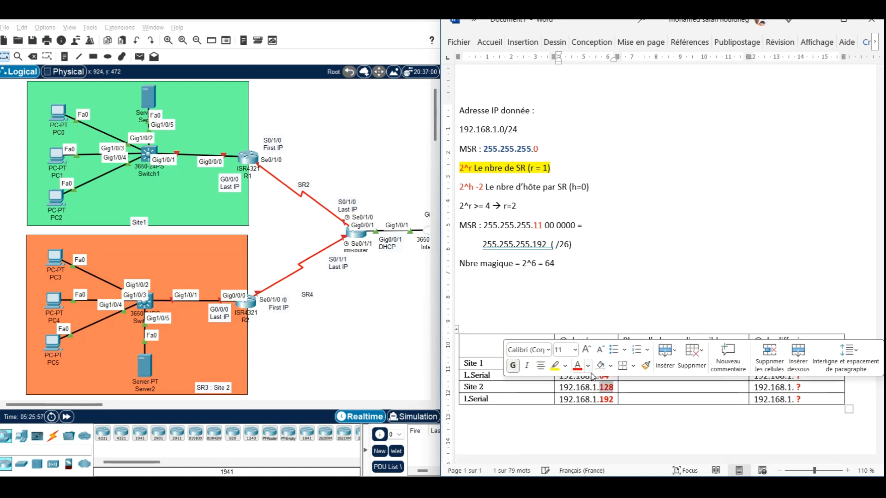
left_click(604, 388)
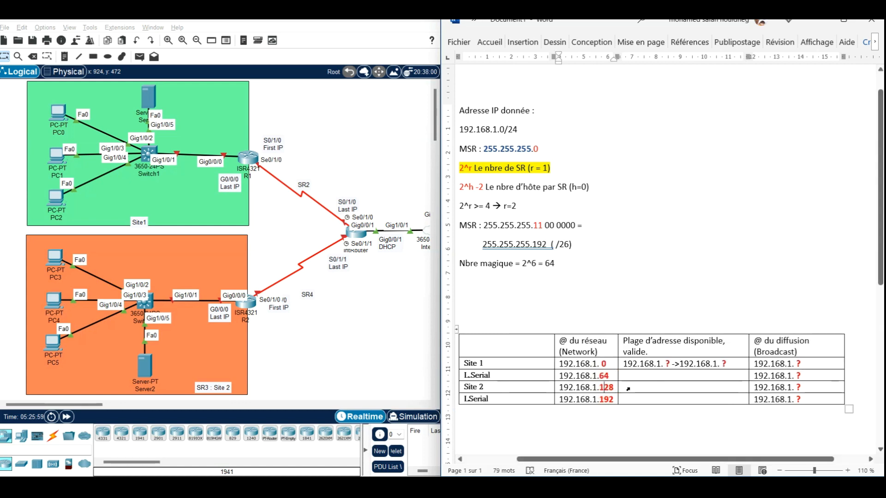
Step: Set the first address of Site 1's available range to 192.168.1.1, with the last octet in bold red
left_click(663, 364)
left_click(670, 363)
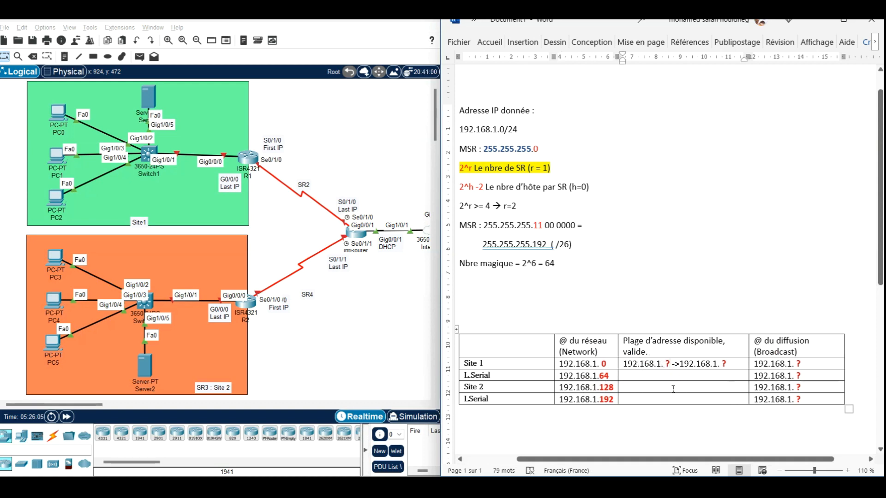
key("BackSpace")
key("BackSpace")
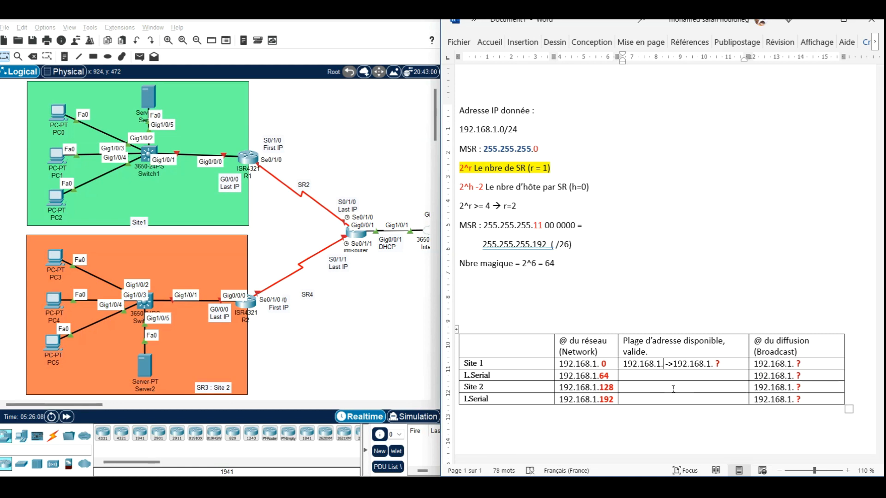
type("1")
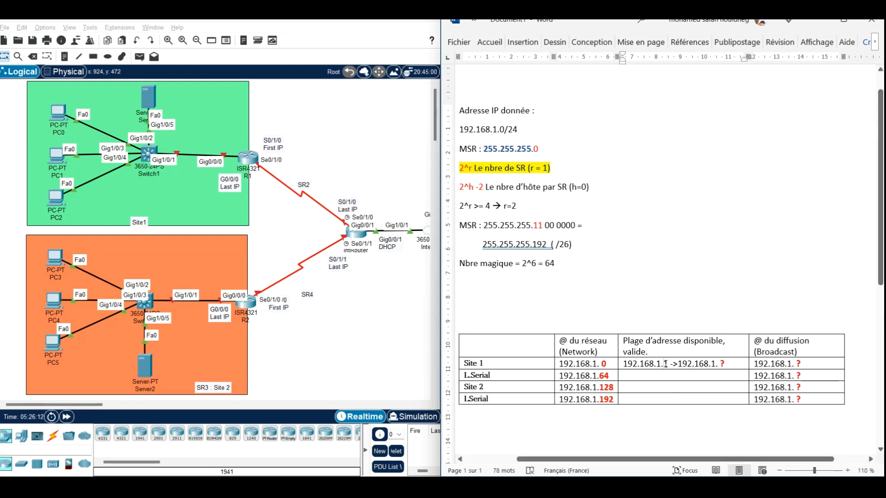
left_click_drag(664, 364, 668, 364)
left_click(577, 397)
left_click(513, 397)
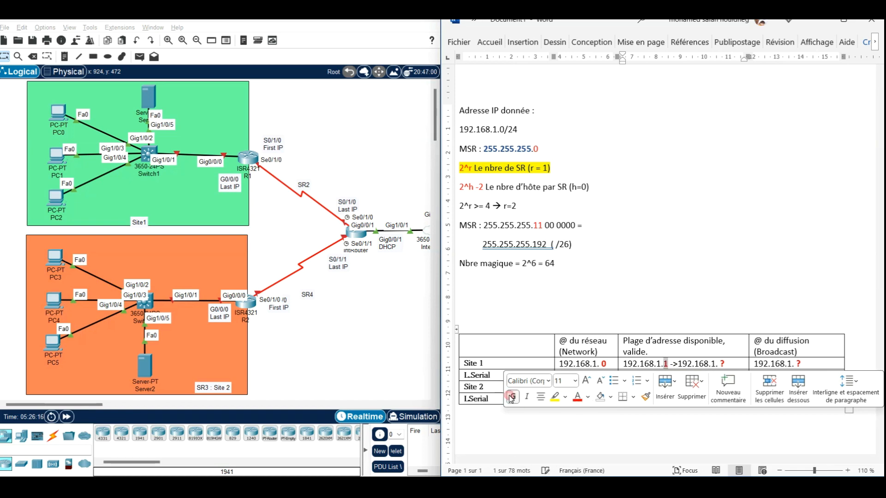
left_click(662, 364)
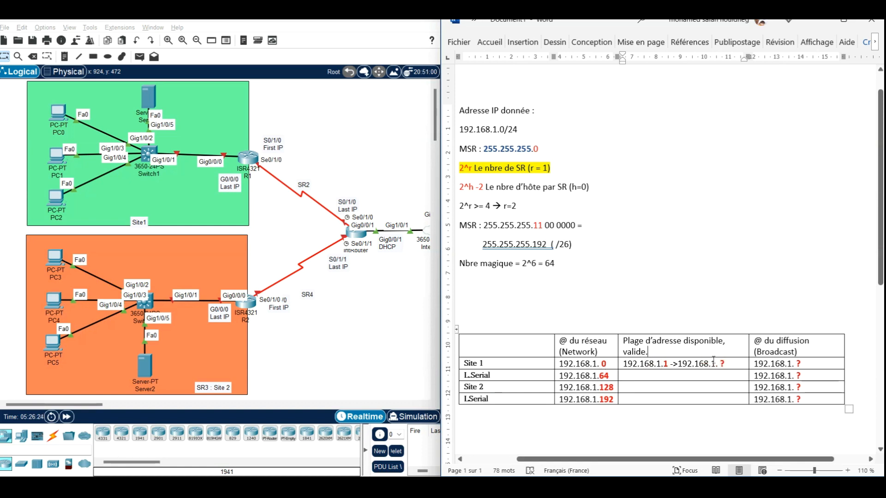
Step: Append "(62@IP)" to the heading of the available address range column
type("(")
left_click(665, 353)
type("62")
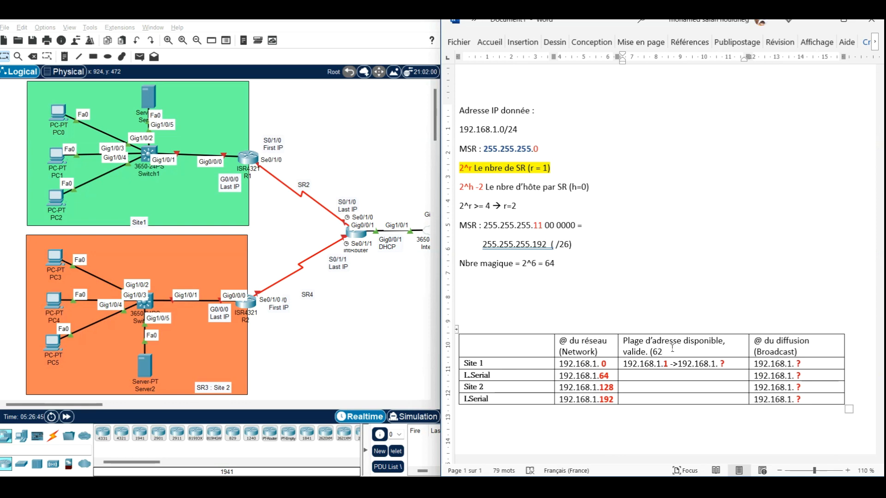
type("@IP)")
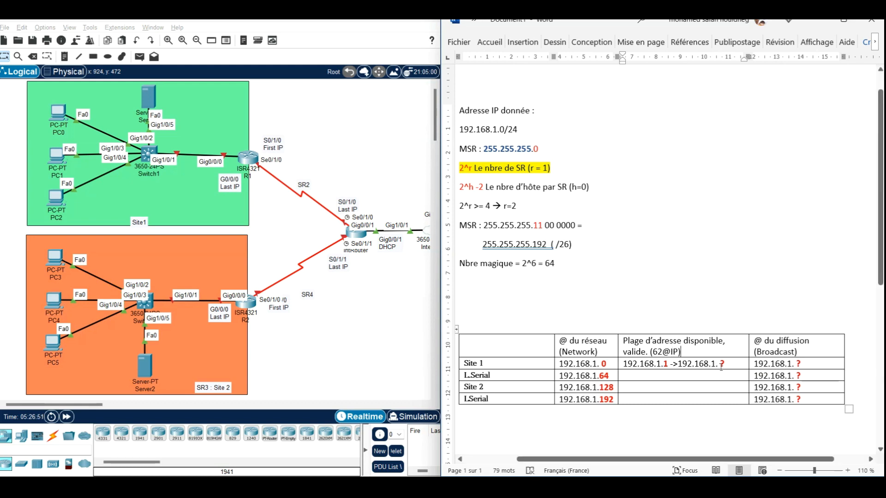
type("62")
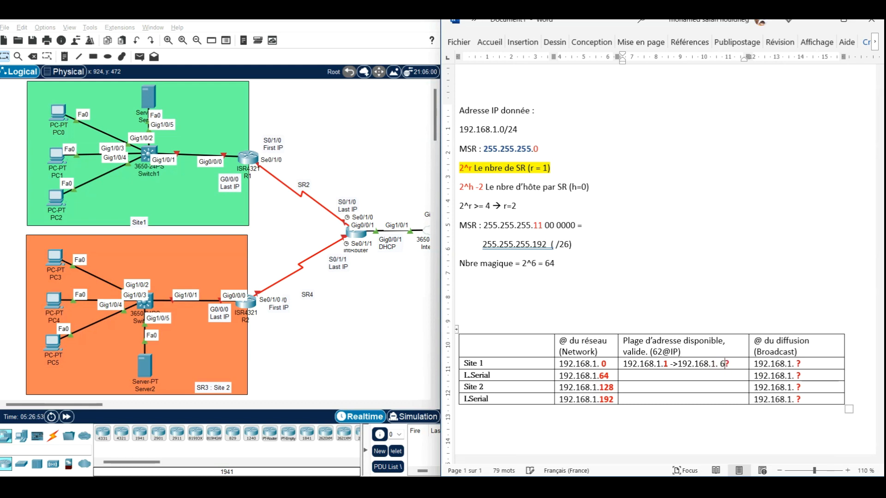
Step: Set the last address of Site 1's available range to end in 62, formatted in bold red
key("Delete")
double_click(726, 365)
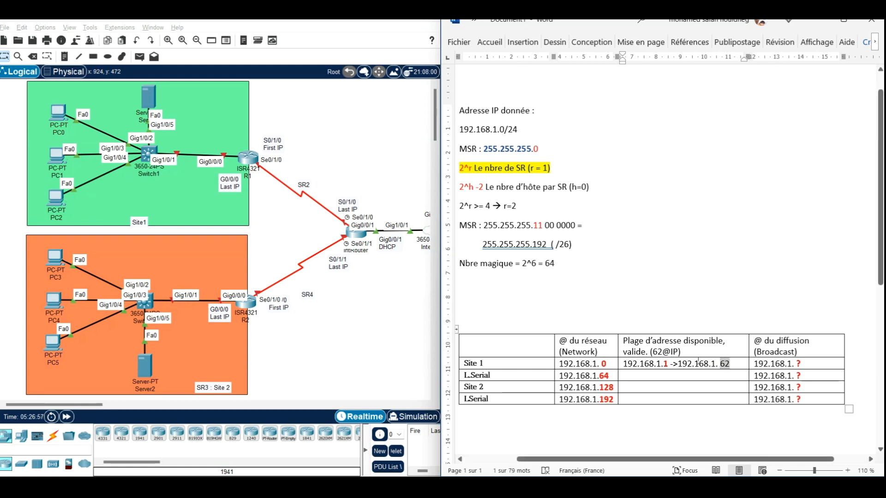
right_click(729, 367)
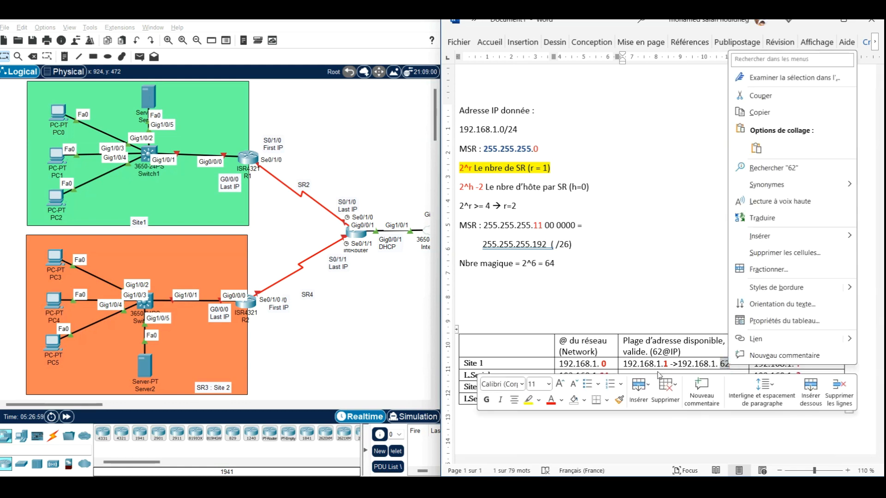
left_click(551, 399)
left_click(487, 400)
left_click(711, 364)
Step: Set Site 1's broadcast address to 192.168.1.63, with the last octet in bold red
left_click(800, 364)
key("BackSpace")
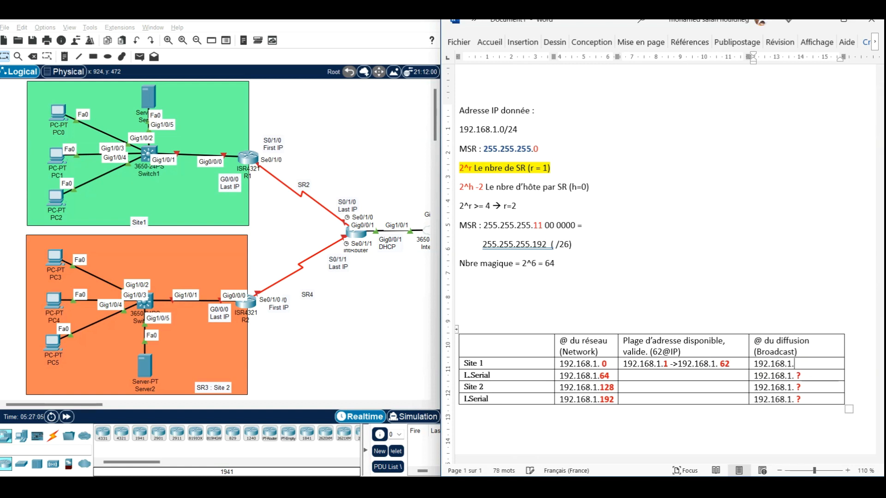
type("63")
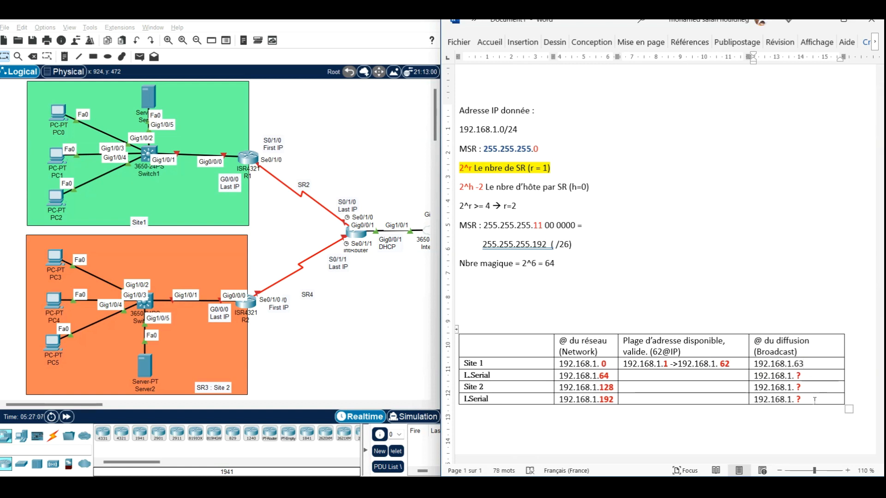
double_click(798, 364)
left_click(514, 401)
Step: Copy Site 1's available address range into the range cells of both L.Serial rows and Site 2
left_click(632, 369)
left_click_drag(625, 364, 733, 363)
key("ctrl+c")
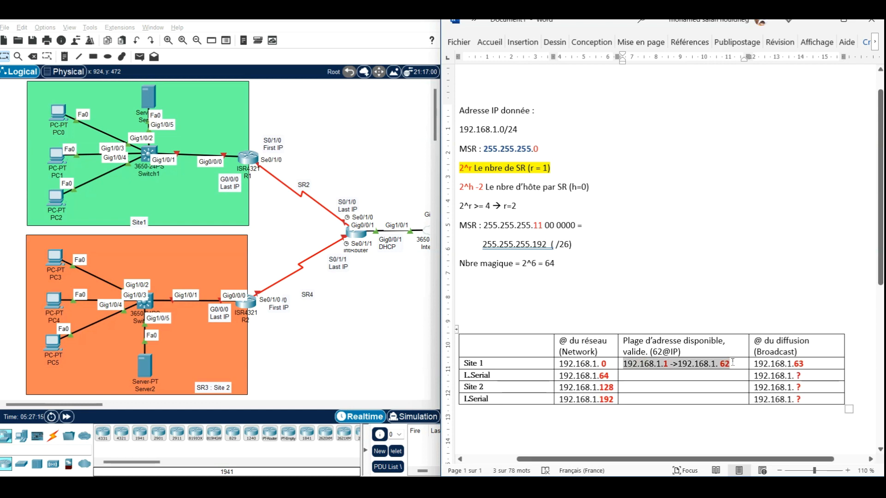
left_click(695, 376)
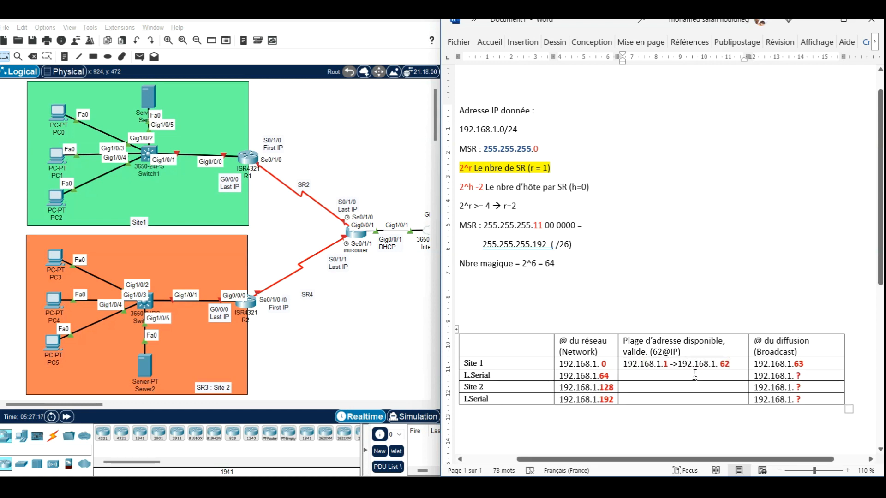
key("ctrl+v")
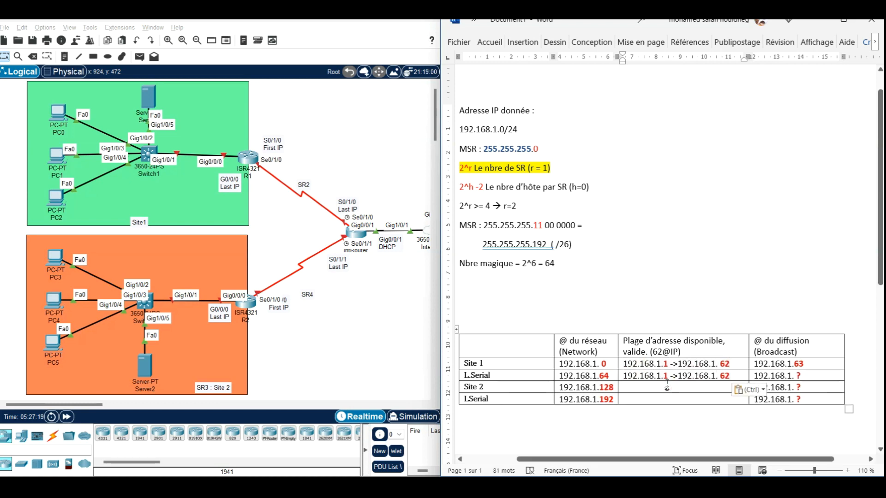
left_click(668, 387)
key("ctrl+v")
left_click(669, 399)
key("ctrl+v")
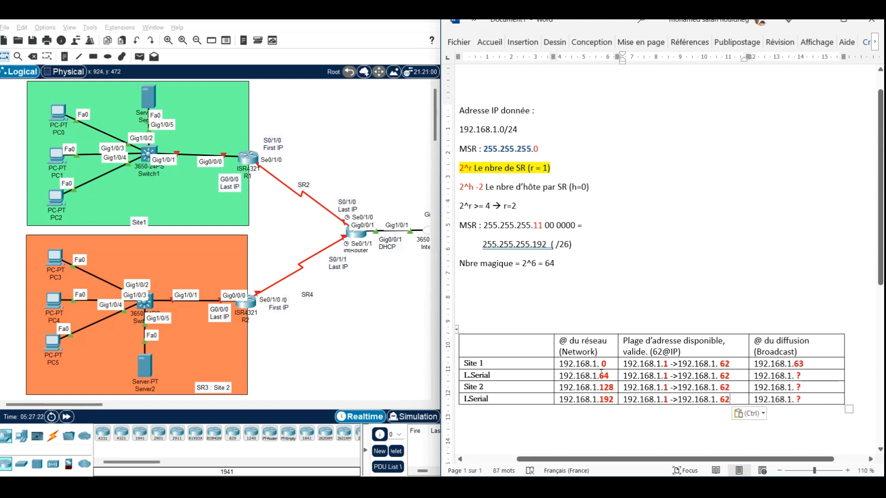
Step: Set the first address of the upper L.Serial range to 192.168.1.65 and remove the space before the end address's last octet
left_click(664, 376)
type("65")
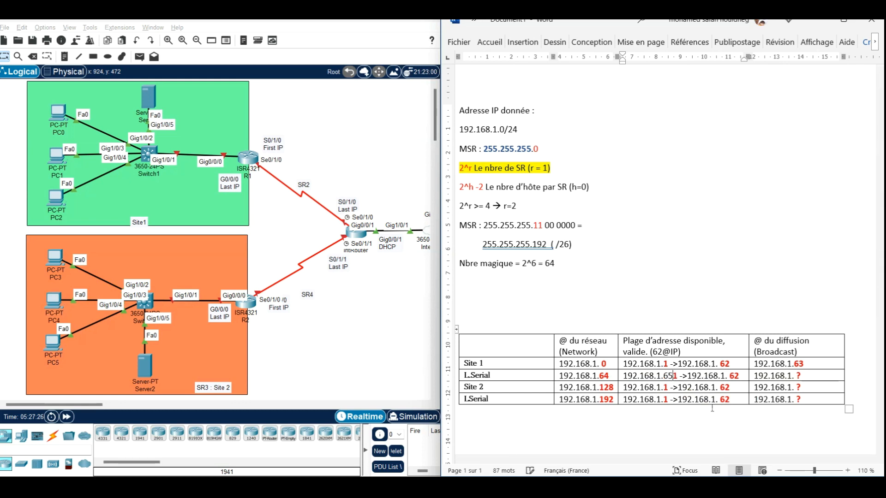
key("BackSpace")
key("BackSpace")
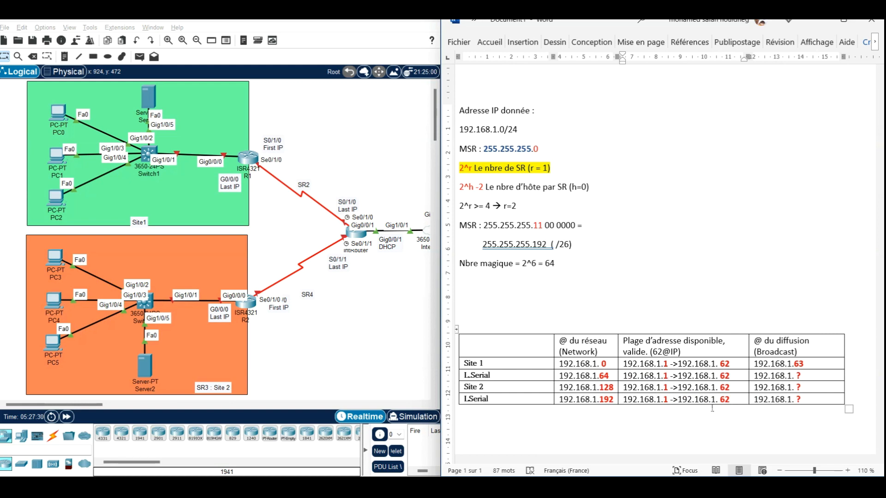
type("65")
key("BackSpace")
key("Right")
key("Right")
key("Right")
key("BackSpace")
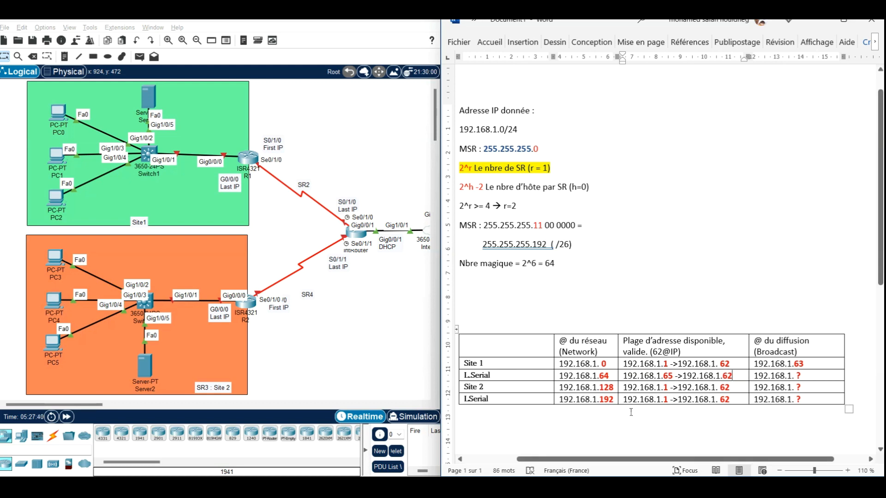
Step: Replace the question mark in the upper L.Serial broadcast address with 127 to give 192.168.1.127
left_click(616, 387)
left_click(800, 375)
type("127")
key("Left")
key("Left")
key("BackSpace")
key("BackSpace")
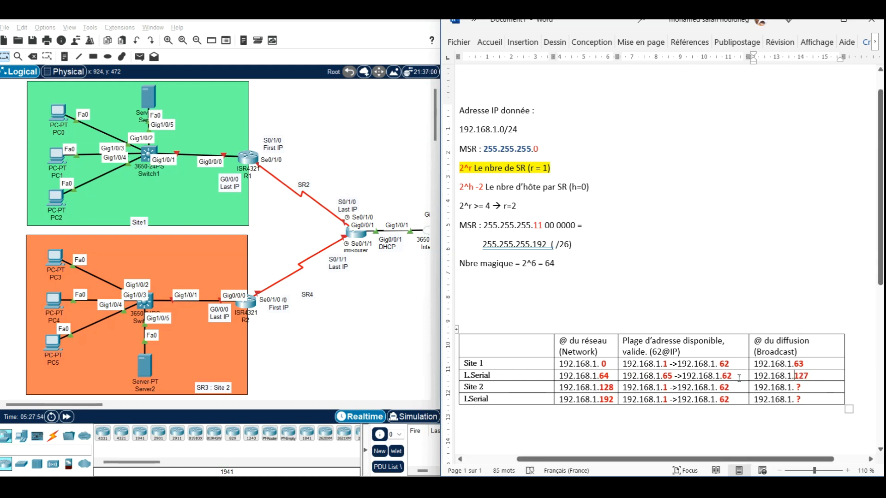
Step: Set the last address of the upper L.Serial range to 192.168.1.126, with the last octet in bold red
left_click(736, 376)
key("BackSpace")
key("BackSpace")
type("126")
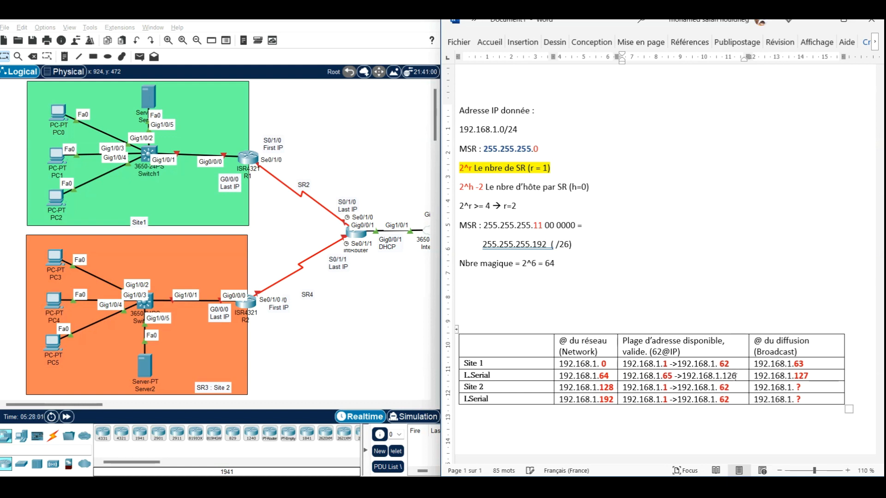
key("ctrl+shift+Left")
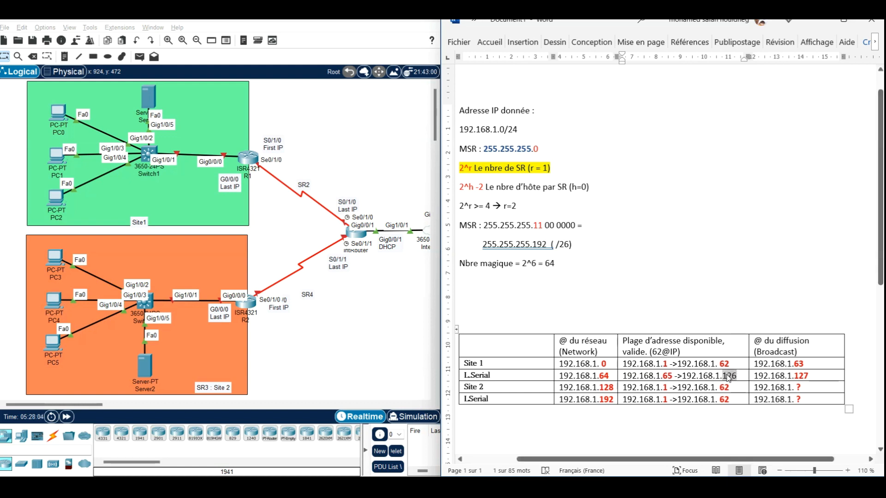
right_click(728, 379)
left_click(490, 410)
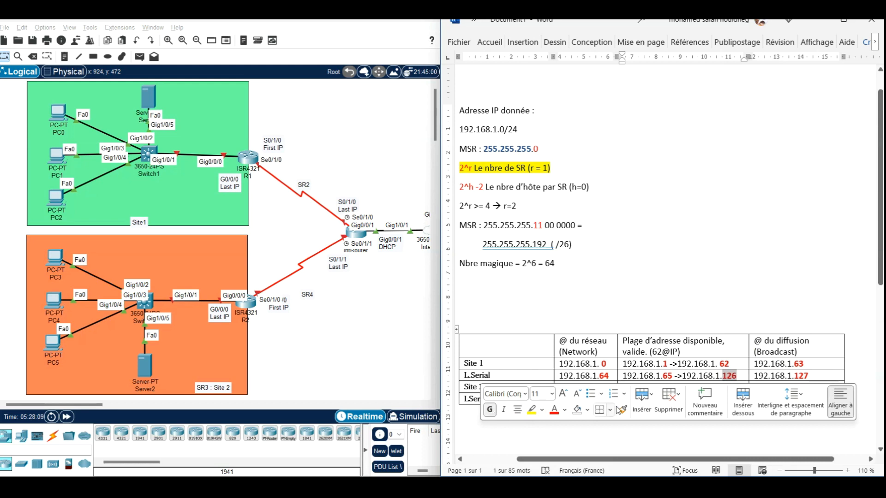
left_click(739, 376)
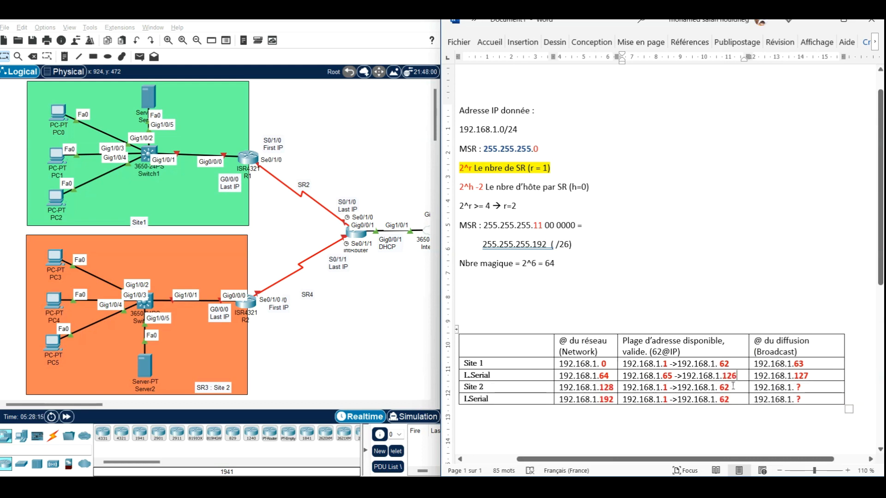
Step: Replace the question mark in Site 2's broadcast address with 191 to give 192.168.1.191
left_click(808, 388)
type("192")
key("BackSpace")
type("1")
key("Left")
key("Left")
key("Left")
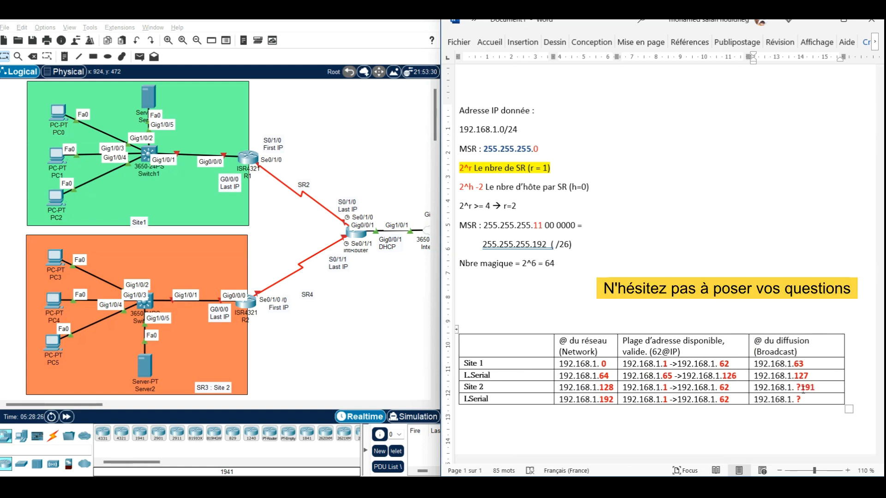
key("BackSpace")
key("BackSpace")
Step: Set Site 2's available range to 192.168.1.129 -> 192.168.1.190, with the end address's last octet in bold red
key("Left")
key("Left")
key("Left")
key("Left")
key("Left")
key("Left")
key("Left")
key("Left")
key("Left")
key("Left")
key("Left")
key("Left")
key("Right")
key("BackSpace")
key("BackSpace")
key("BackSpace")
type("190")
double_click(727, 390)
right_click(727, 390)
left_click(553, 426)
left_click(490, 429)
left_click(668, 387)
type("29")
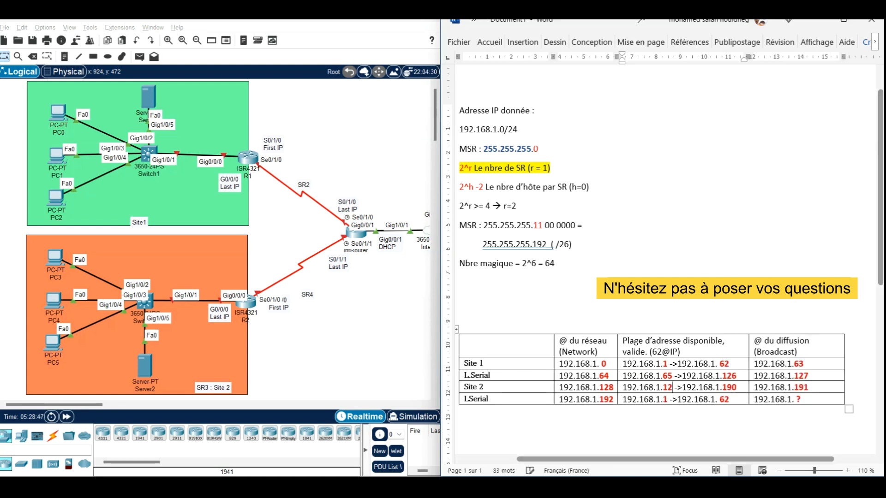
Step: Complete the lower L.Serial broadcast address as 192.168.1.255, with 255 in bold red
left_click(802, 400)
key("BackSpace")
key("BackSpace")
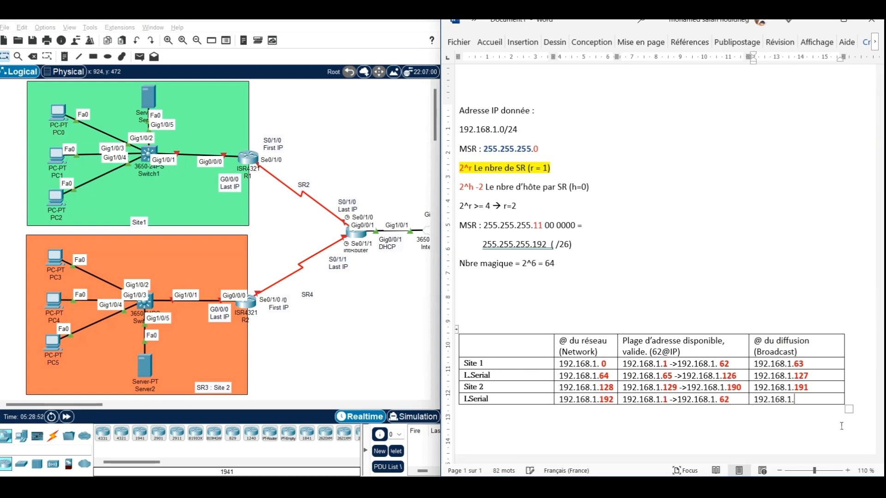
type("255")
left_click_drag(809, 400, 795, 400)
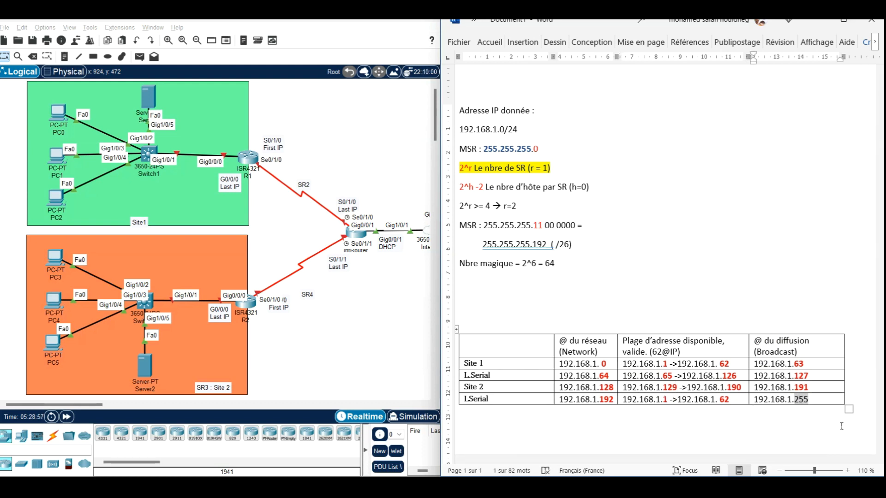
right_click(802, 400)
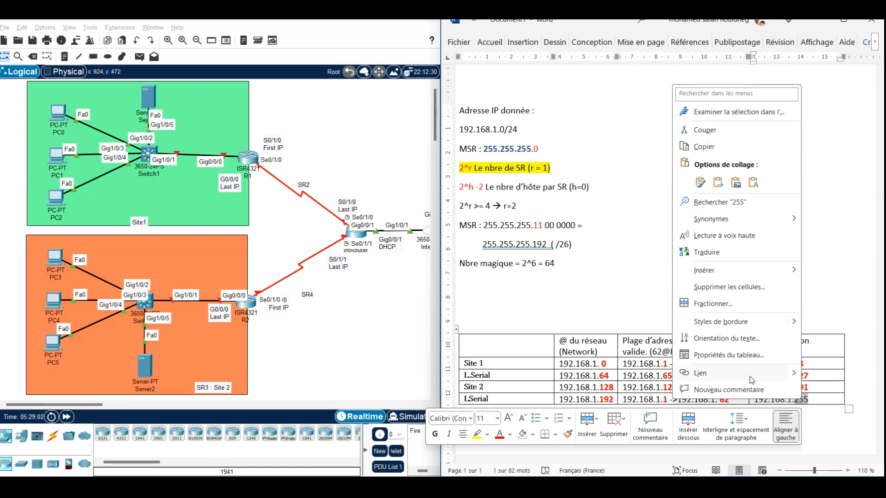
left_click(500, 435)
key("ctrl+g")
Step: Set the lower L.Serial available range to 192.168.1.193 -> 192.168.1.254
left_click(730, 400)
type("254")
key("Left")
key("Left")
key("Left")
key("BackSpace")
key("BackSpace")
key("BackSpace")
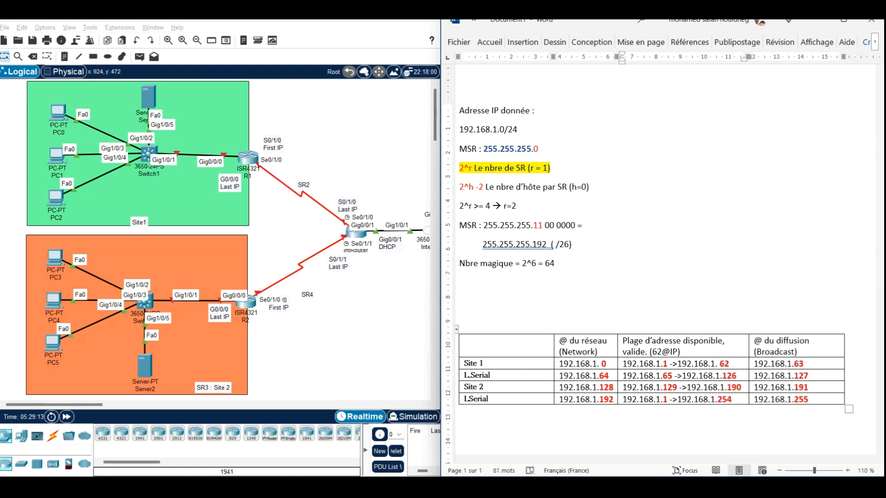
type("193")
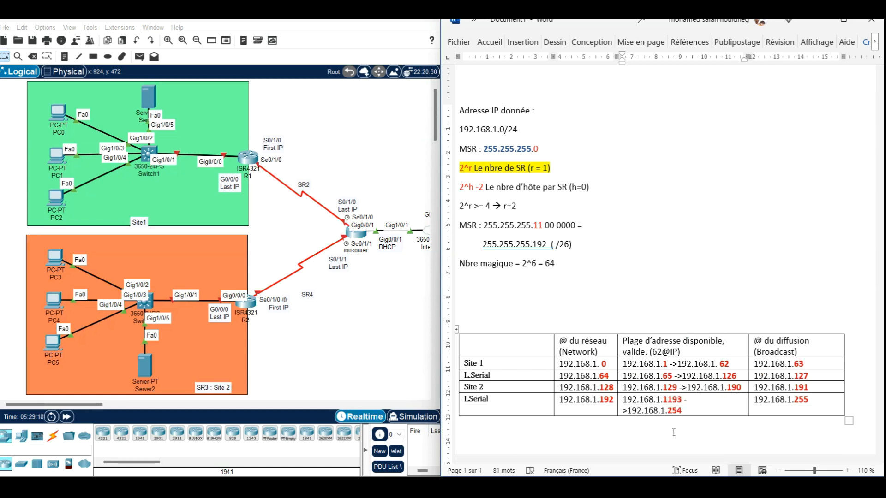
key("Left")
key("Left")
key("Left")
key("BackSpace")
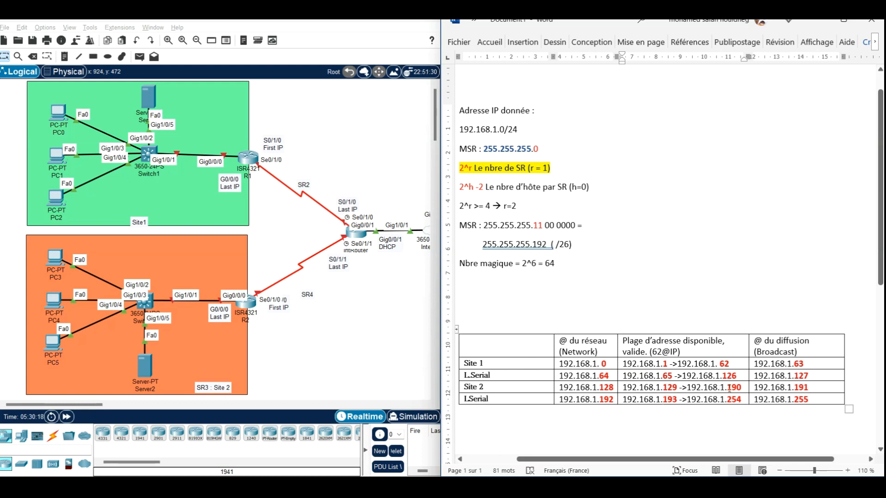
left_click_drag(727, 389, 744, 388)
left_click_drag(663, 388, 678, 388)
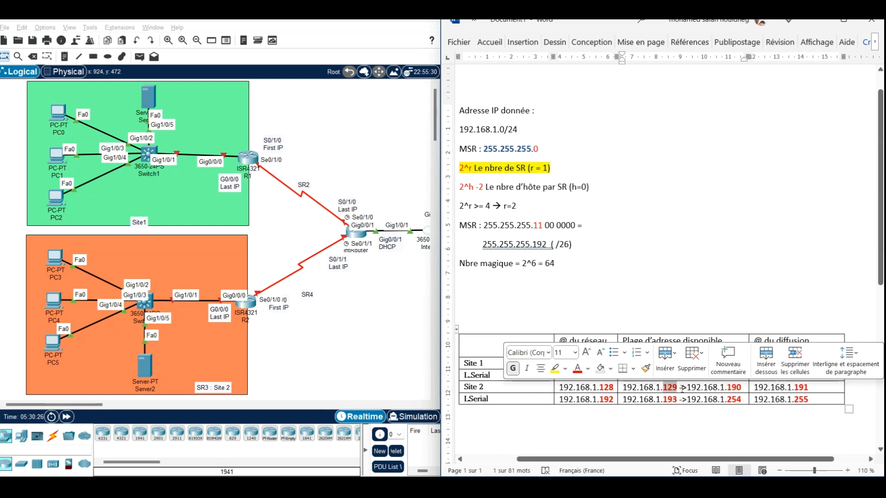
left_click(726, 390)
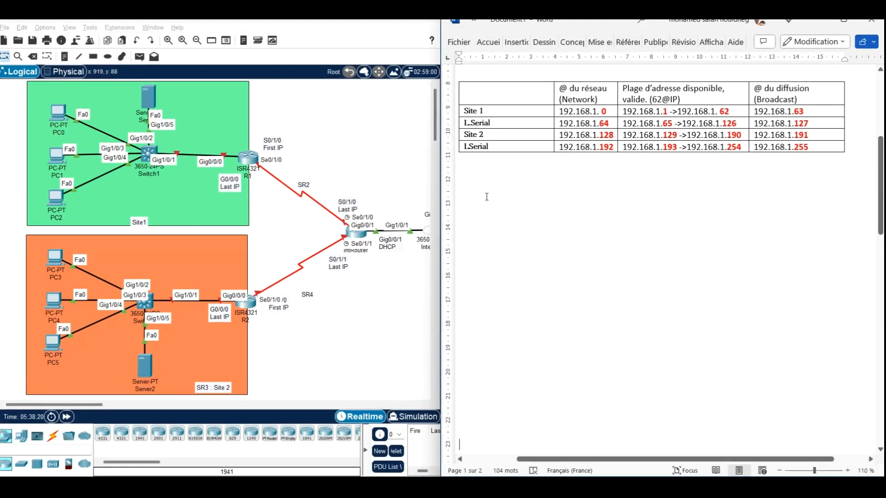
Step: Remove the surplus blank lines between the addressing table and the powers-of-two table
left_click(518, 199)
key("Delete")
key("Delete")
key("Delete")
key("Delete")
key("Delete")
key("Delete")
key("Delete")
key("Delete")
key("Delete")
key("Delete")
key("Delete")
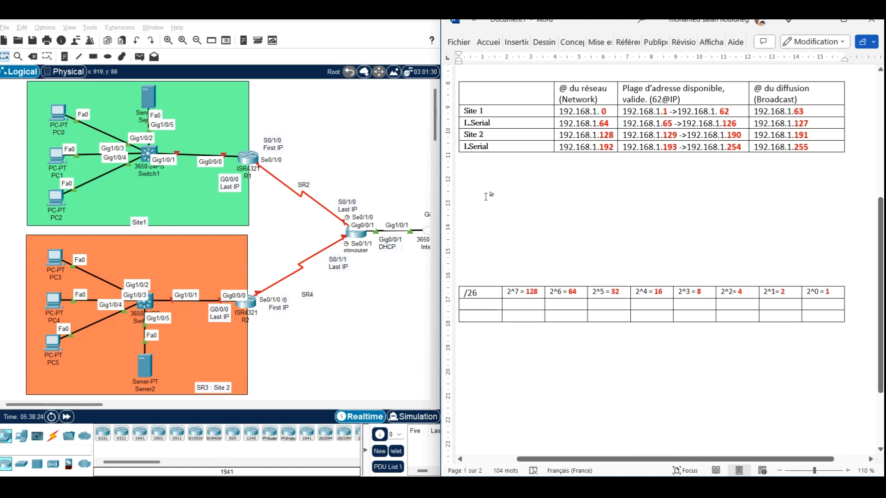
key("Delete")
key("Delete")
key("Delete")
key("Delete")
key("Delete")
key("Delete")
key("Delete")
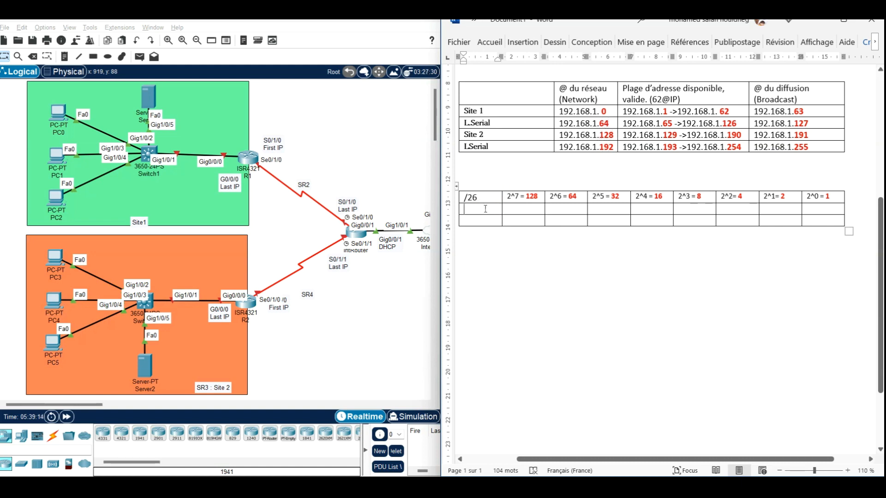
Step: Enter 128 and 192 as the row labels under /26 in the powers-of-two table
type("128")
left_click_drag(795, 136, 810, 136)
left_click(489, 219)
type("192")
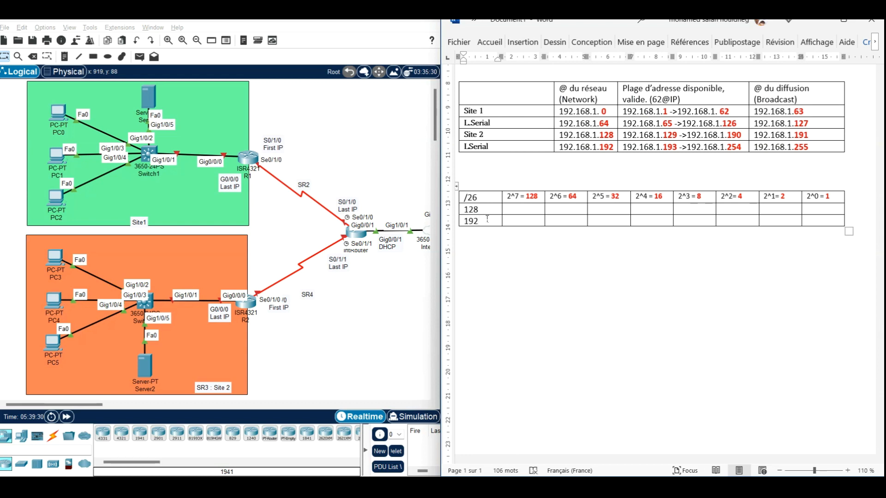
Step: Fill the 128 row with its binary digits: 1 under 2^7 and 0 under each of 2^6 to 2^0
left_click(522, 207)
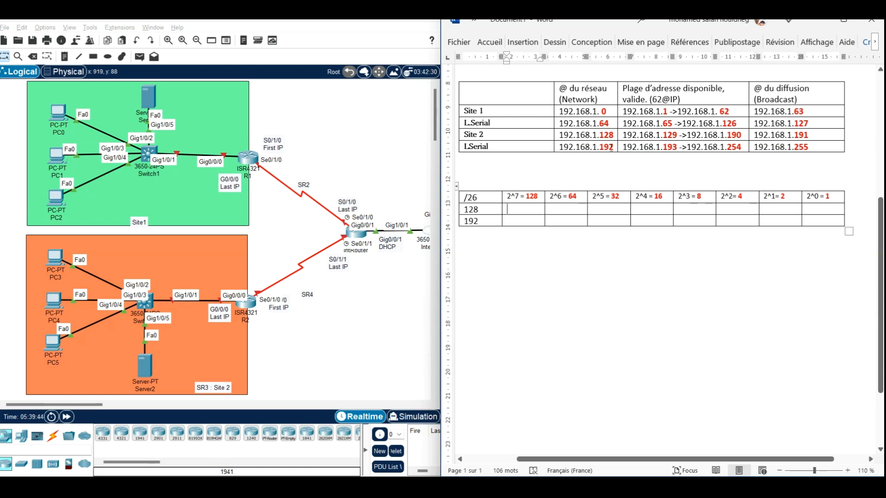
left_click(522, 207)
type("1")
left_click(571, 210)
type("0")
key("Tab")
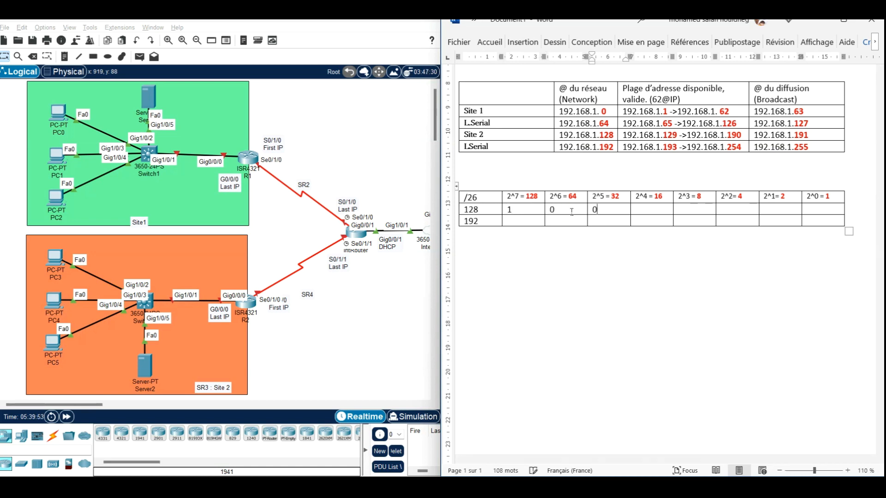
key("Tab")
type("0")
key("Tab")
type("0")
key("Tab")
type("0")
key("Tab")
type("0")
key("Tab")
type("0")
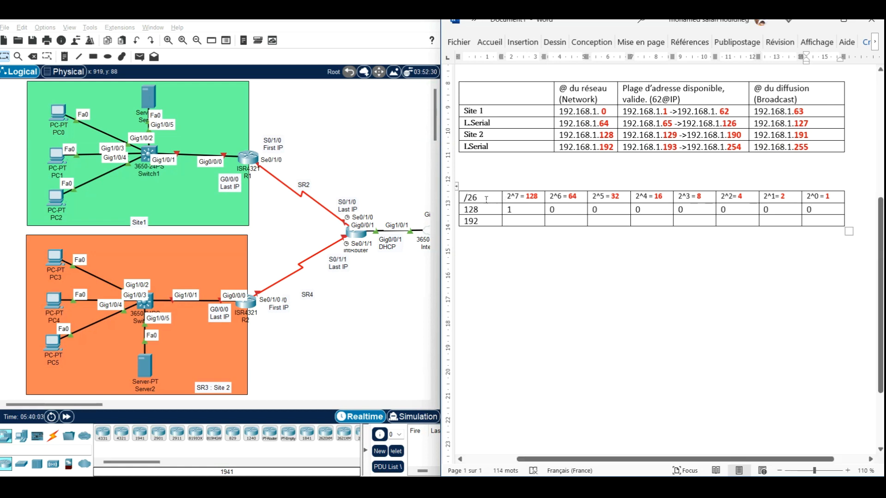
Step: Format the /26 heading of the powers-of-two table in bold red
left_click_drag(486, 199, 464, 199)
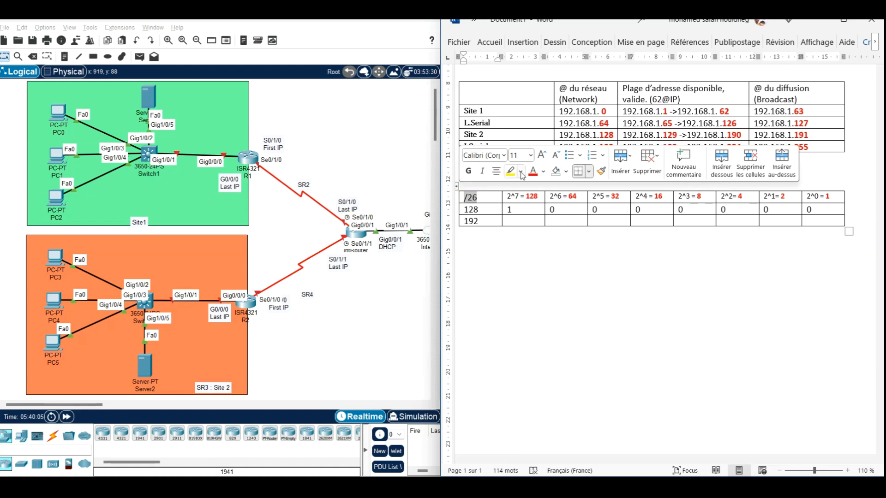
left_click(533, 172)
left_click(468, 172)
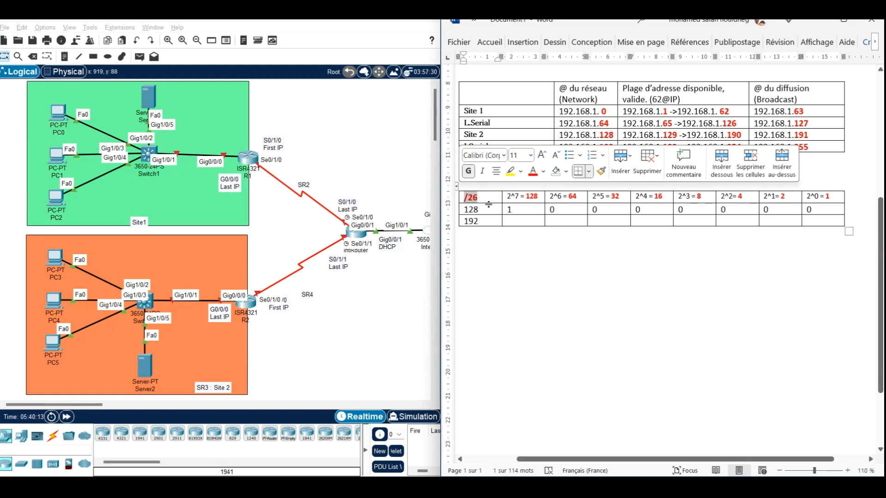
Step: Draw a short vertical line between 11 and 00 0000 in the binary MSR to separate subnet and host bits
scroll(569, 138, "up", 3)
scroll(569, 137, "up", 1)
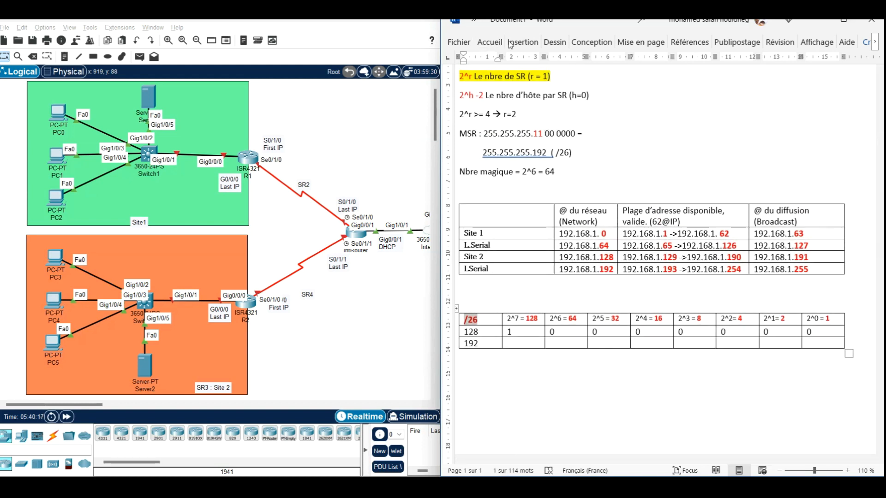
left_click(514, 43)
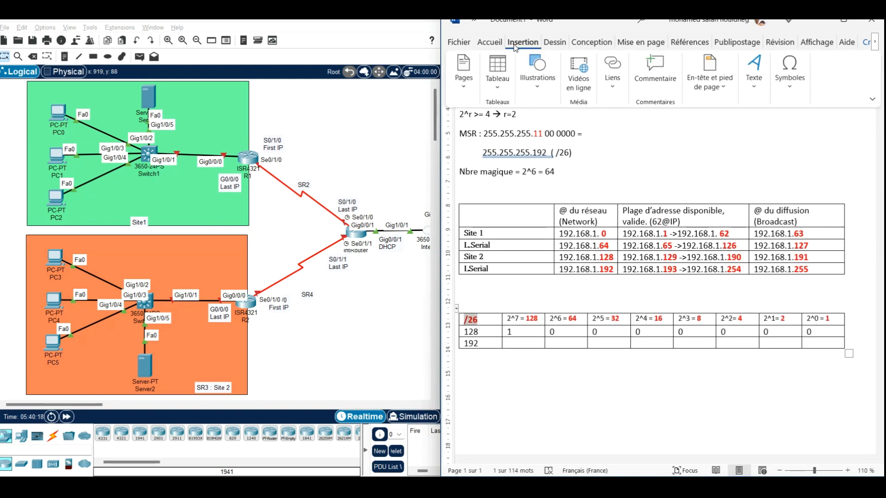
left_click(538, 83)
left_click(557, 139)
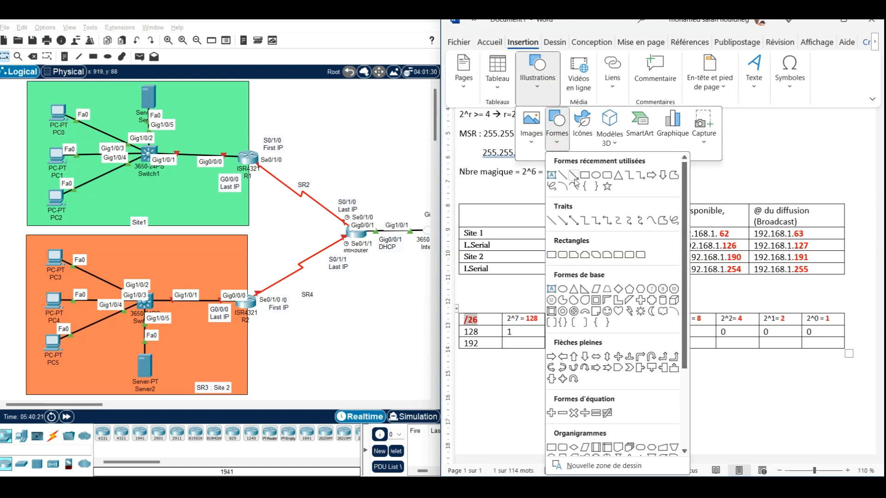
left_click(562, 176)
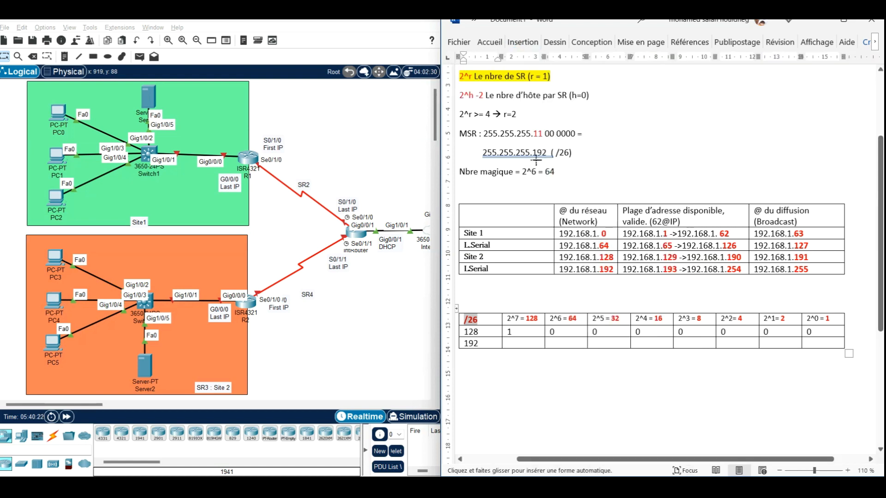
mouse_move(544, 122)
left_mouse_down()
mouse_move(544, 147)
mouse_move(548, 134)
mouse_move(576, 134)
left_mouse_up()
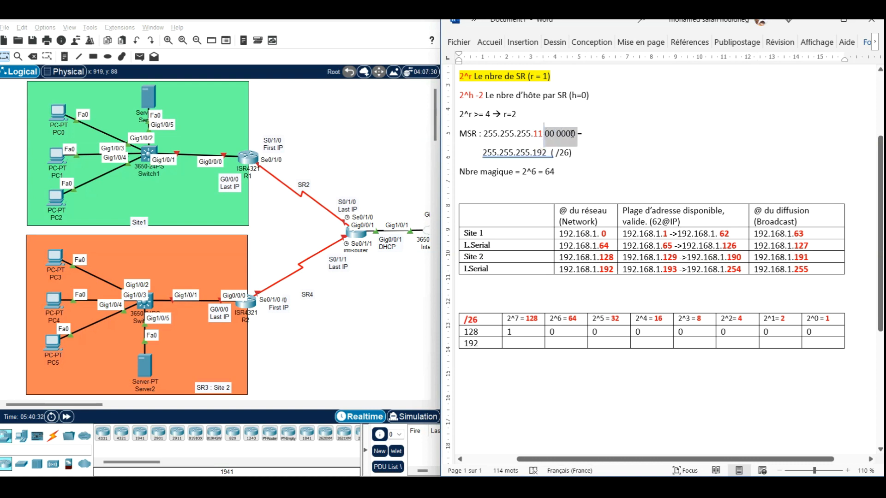
Step: Format the host bits 00 0000 of the binary MSR in bold green
left_click(602, 116)
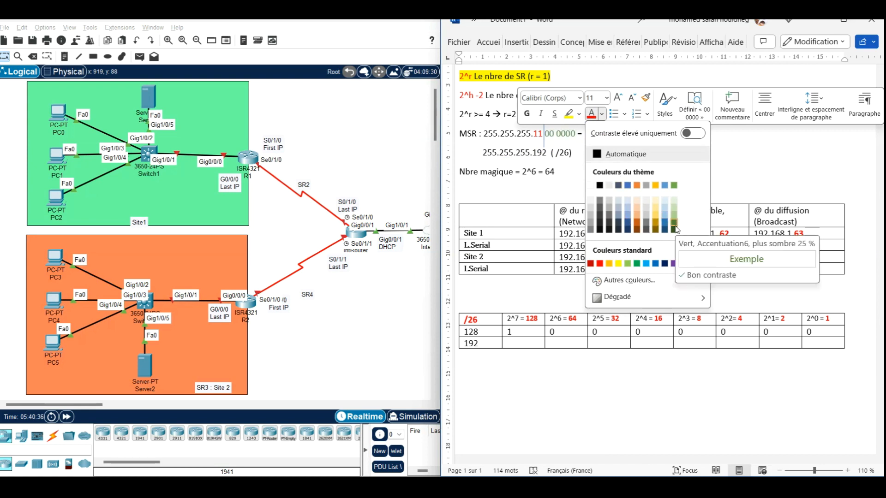
left_click(637, 264)
left_click(526, 113)
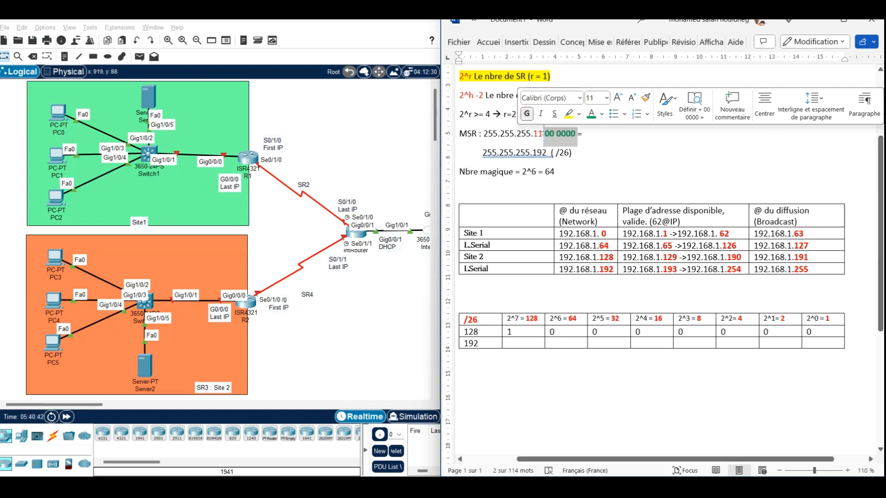
left_click(636, 159)
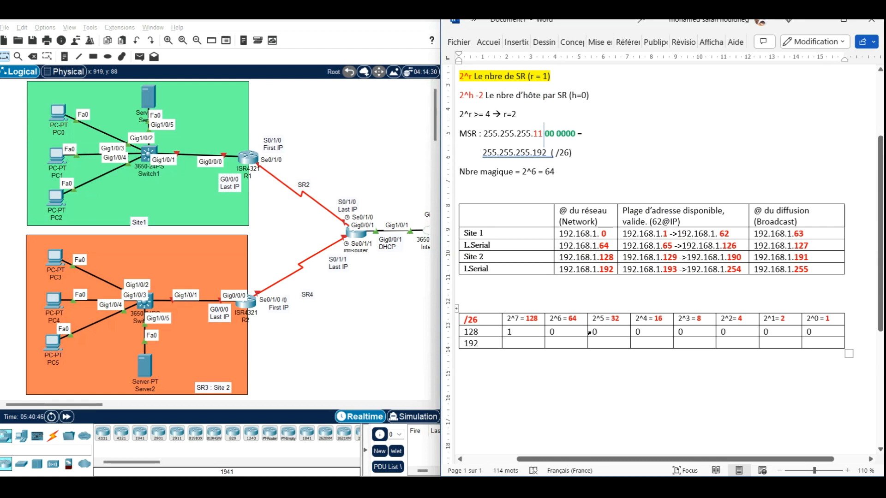
Step: Format the six zeros under 2^5 to 2^0 in the 128 row in bold green
left_click_drag(594, 332, 810, 333)
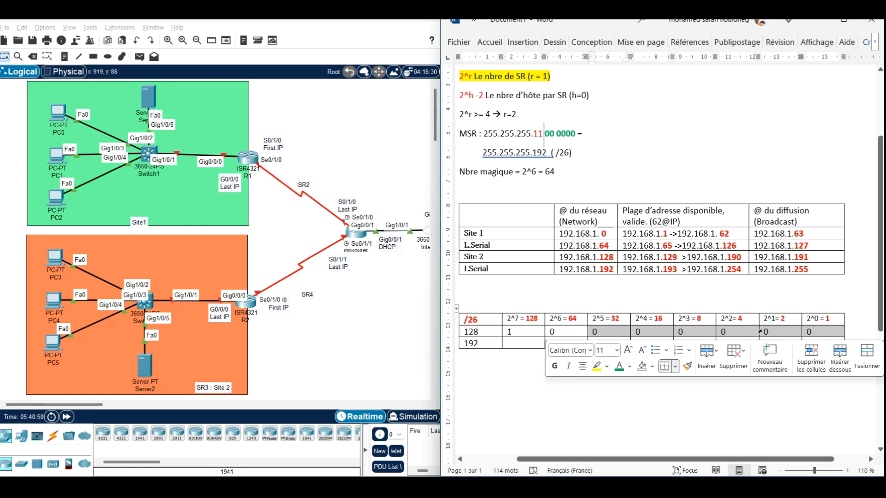
left_click(620, 367)
left_click(554, 366)
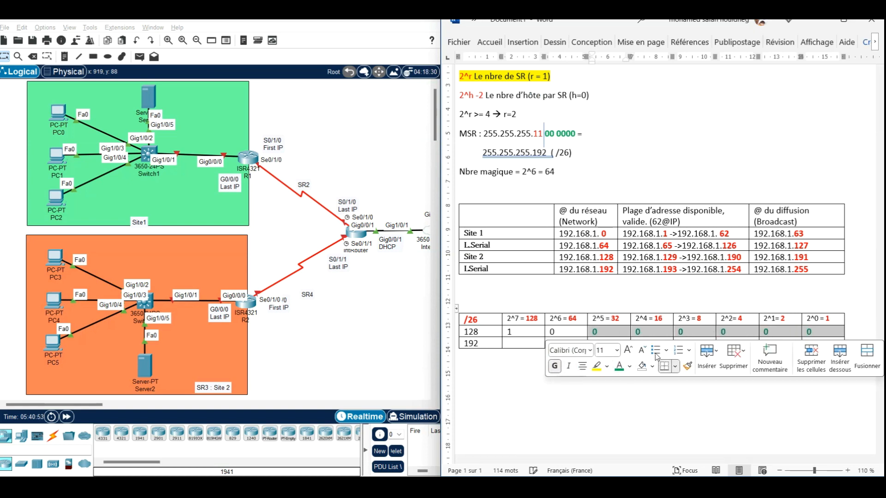
left_click(658, 336)
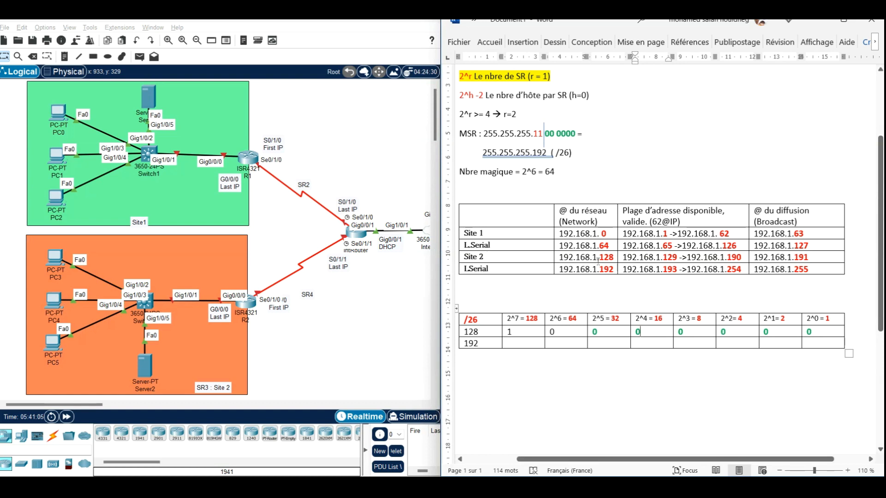
Step: Change the last row label of the powers-of-two table to 191, matching Site 2's broadcast octet
left_click_drag(570, 257, 617, 257)
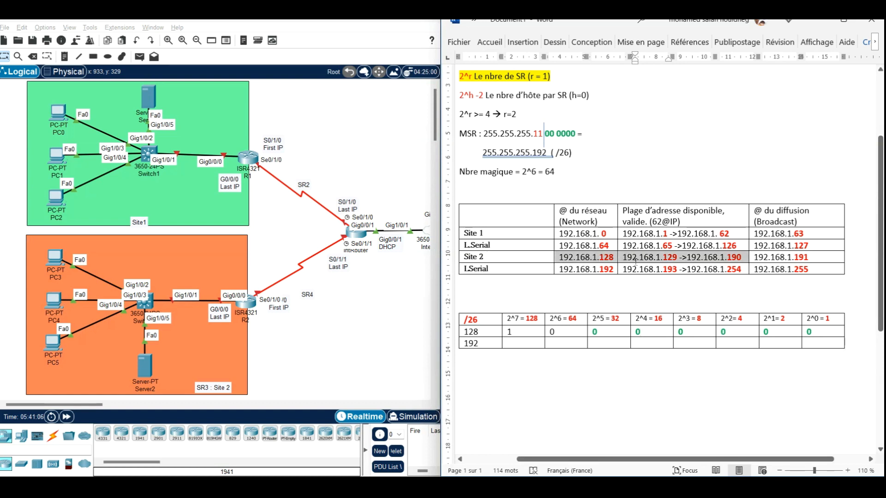
left_click(519, 342)
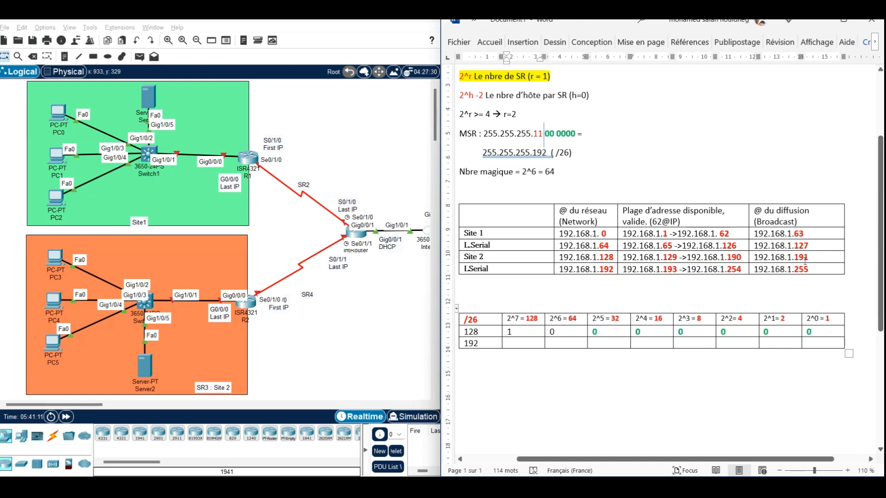
left_click(480, 344)
key("BackSpace")
type("1")
left_click_drag(812, 260, 795, 258)
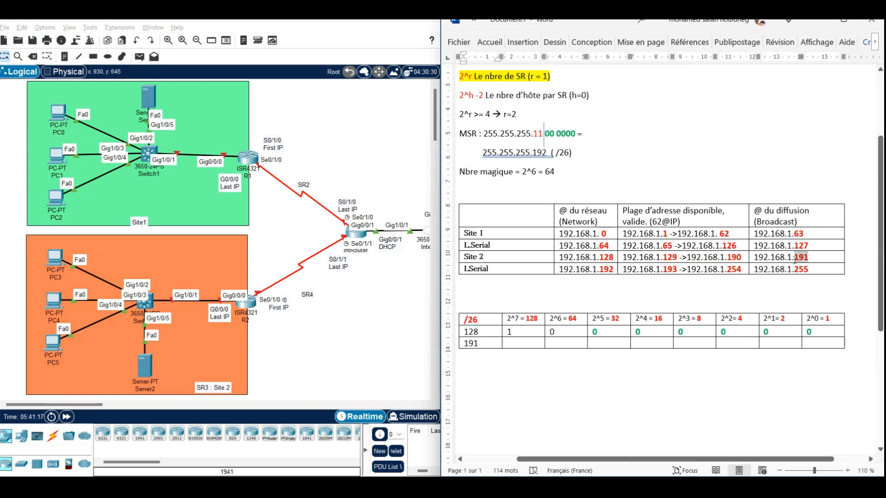
left_click(608, 344)
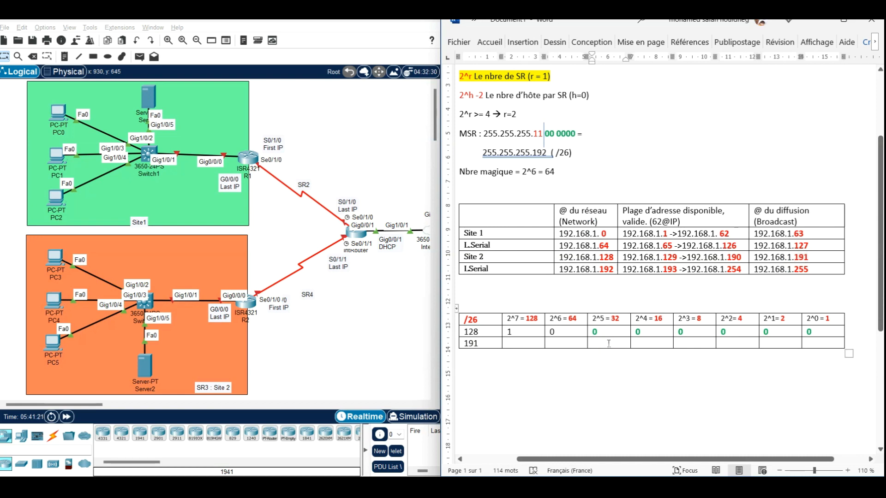
Step: Fill the 191 row with 1, 0, 1 and 1 under 2^7, 2^6, 2^5 and 2^4
left_click(508, 344)
type("1")
left_click(573, 340)
type("0")
type("0")
left_click(650, 343)
type("1")
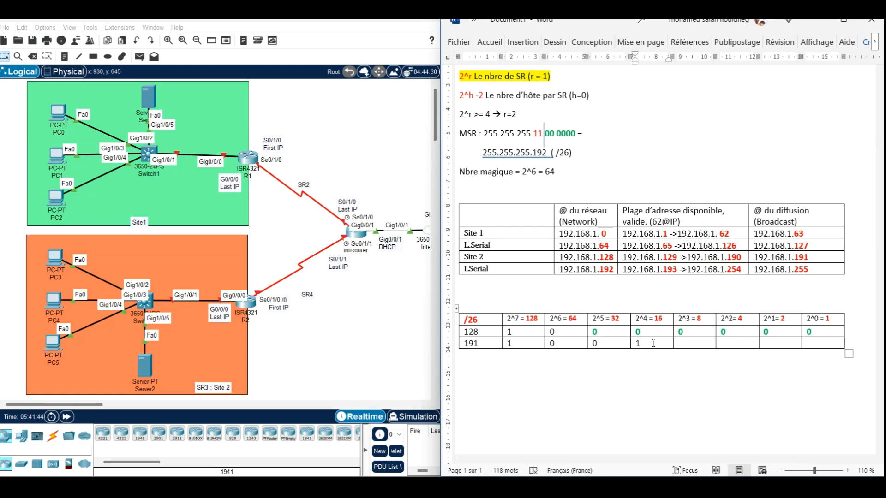
double_click(595, 344)
key("BackSpace")
type("1")
Step: Write 191 = 128+32+16+8+4+2+1 below the table and fill the 191 row with 1 under 2^3 to 2^0
left_click(535, 372)
type("191 = 128+32+16+8+4+2+1")
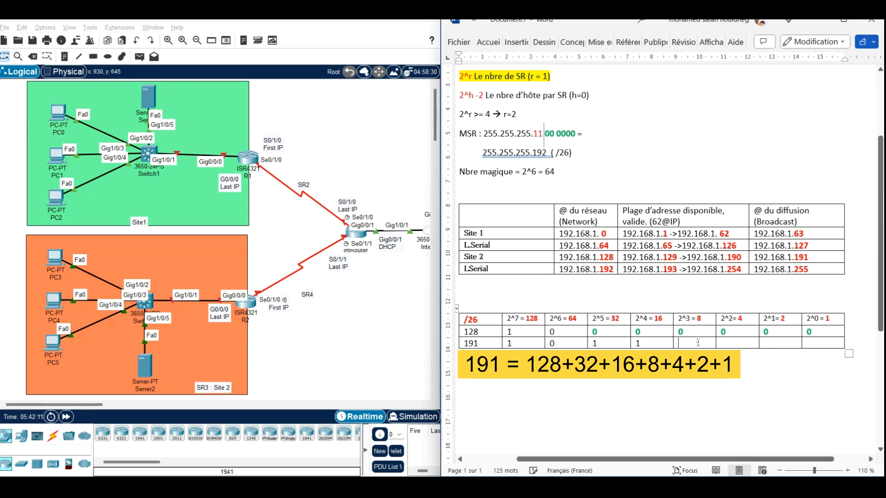
left_click(698, 344)
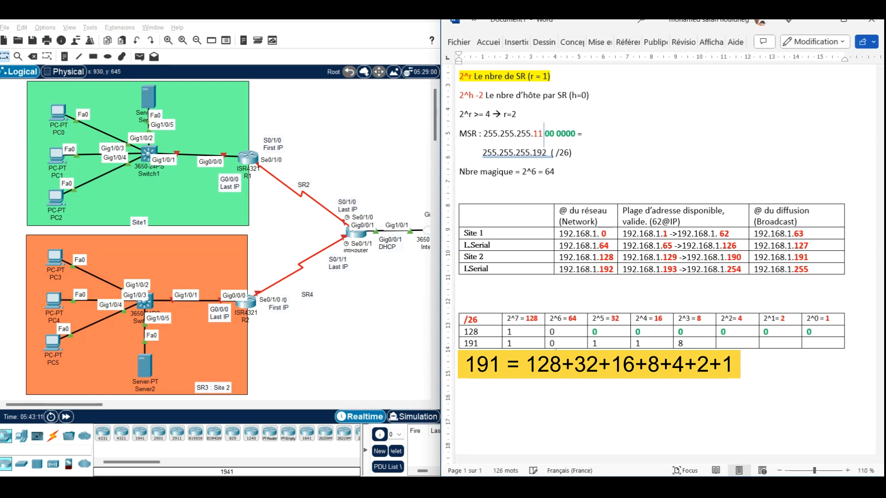
key("BackSpace")
type("1")
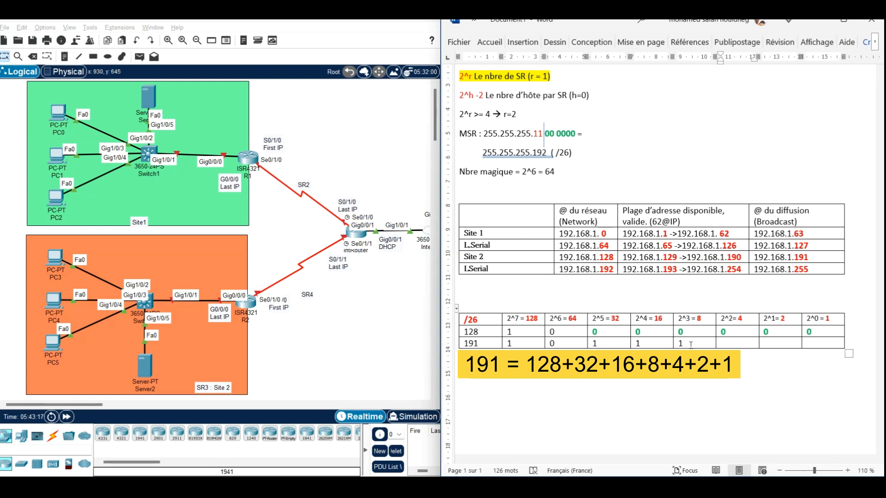
key("Tab")
type("1")
key("Tab")
type("1")
key("Tab")
type("1")
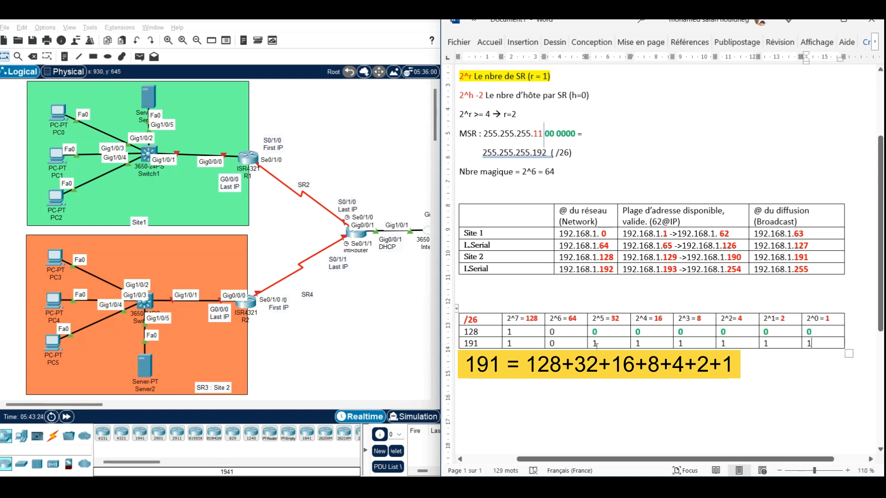
Step: Format the six ones under 2^5 to 2^0 in the 191 row in bold green
left_click_drag(595, 342, 815, 345)
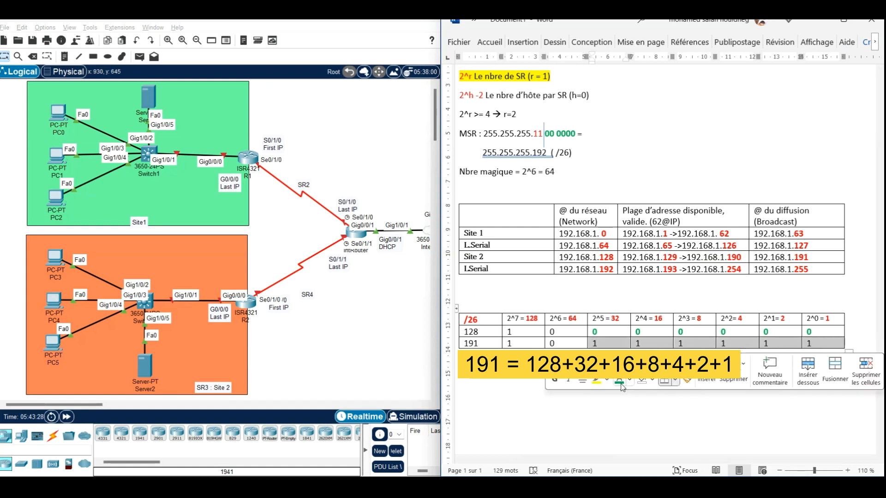
left_click(620, 384)
left_click(597, 344)
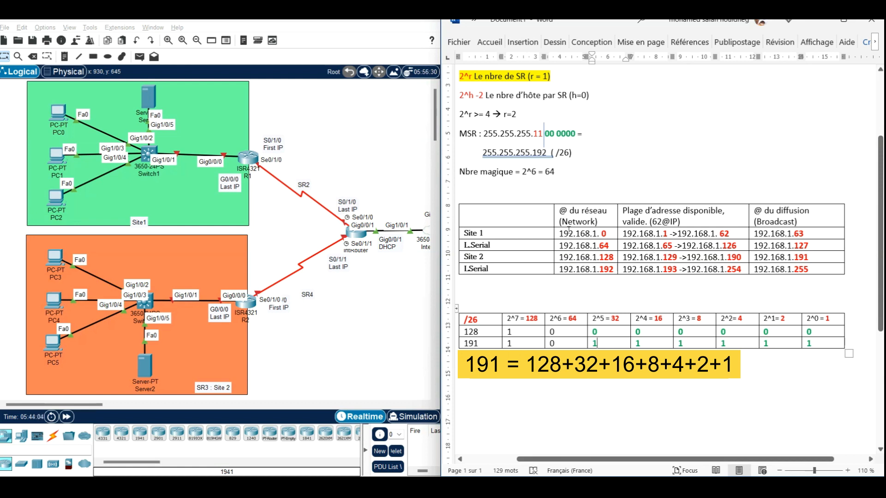
Step: Copy Site 1's network address into a note in the Site 1 area of the Packet Tracer topology, reading 192.168.1. 0 /26
left_click_drag(561, 233, 608, 230)
key("ctrl+c")
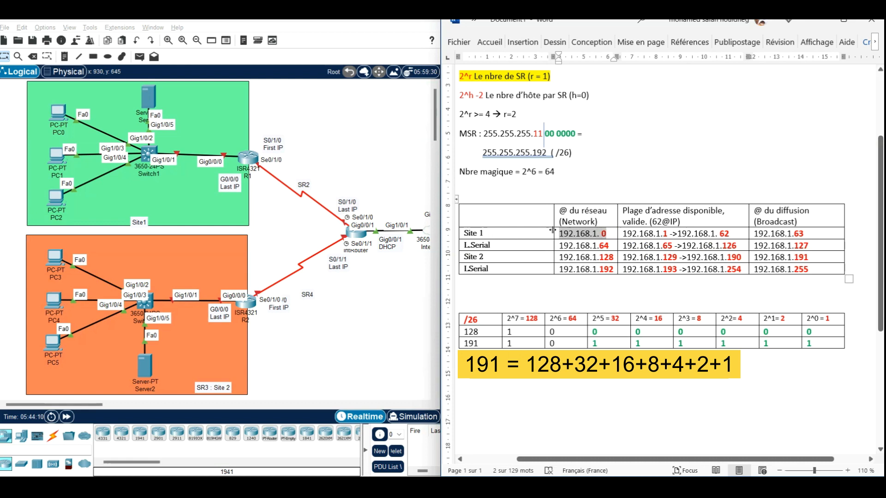
left_click(198, 94)
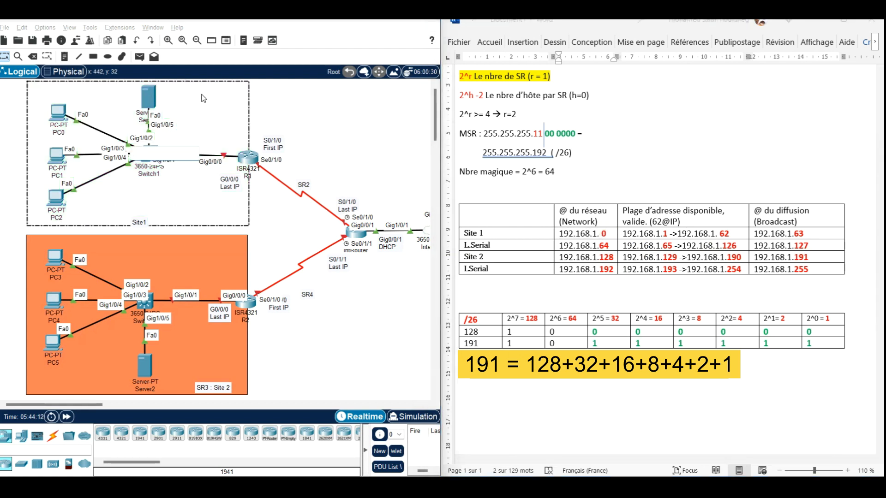
left_click(199, 94)
left_click(65, 56)
left_click(205, 97)
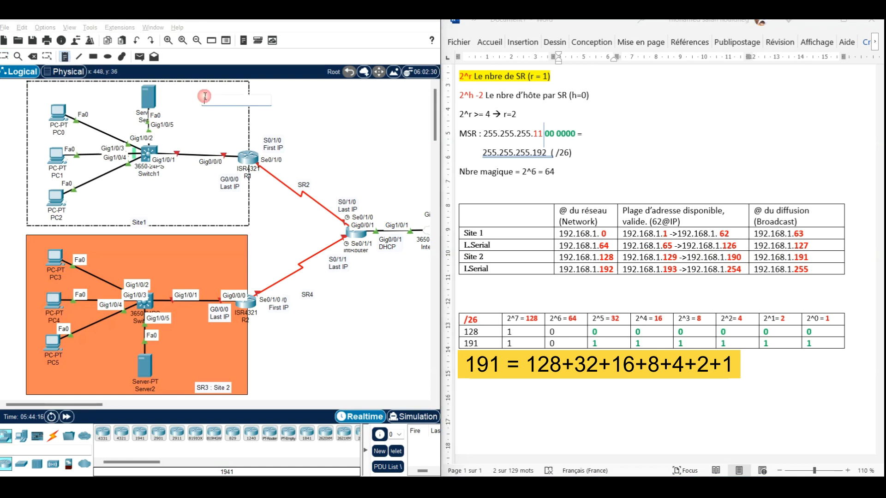
key("ctrl+v")
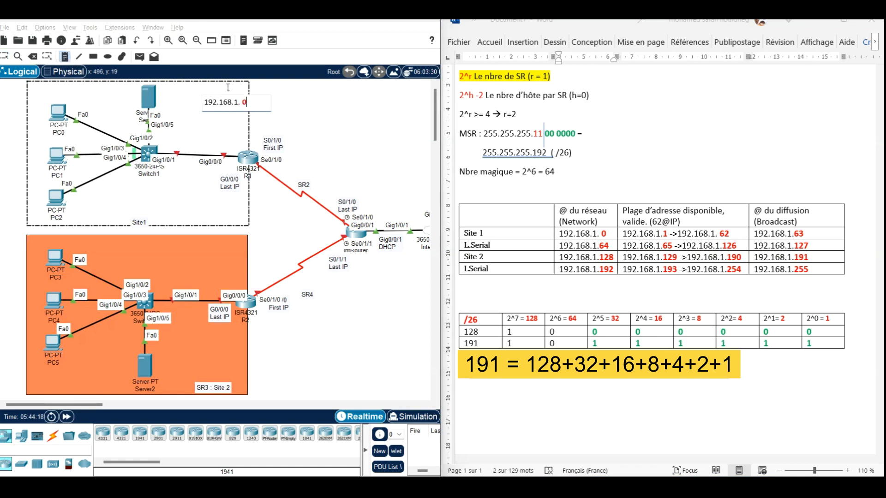
type("/")
type("M")
key("BackSpace")
type("26")
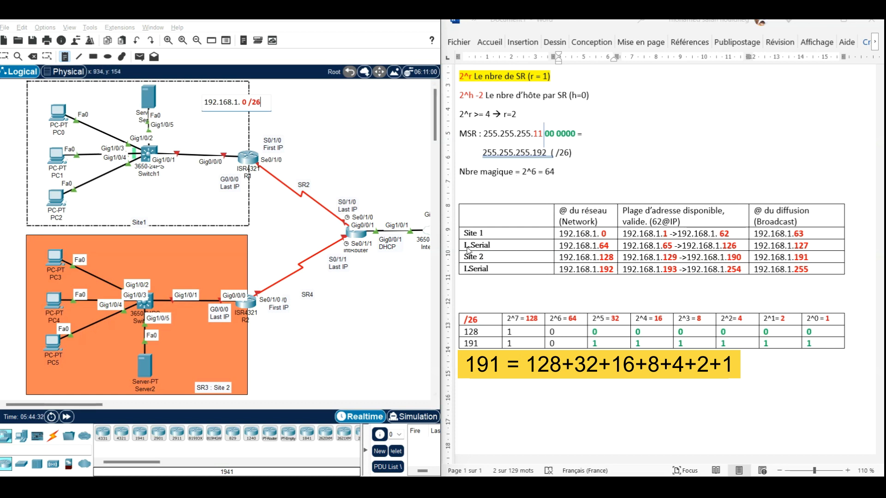
Step: Add a note with the first serial link's network address, 192.168.1.64 /26, beside the SR2 link, copying the address from the table
left_click(609, 245)
left_click_drag(609, 245, 562, 248)
key("ctrl+c")
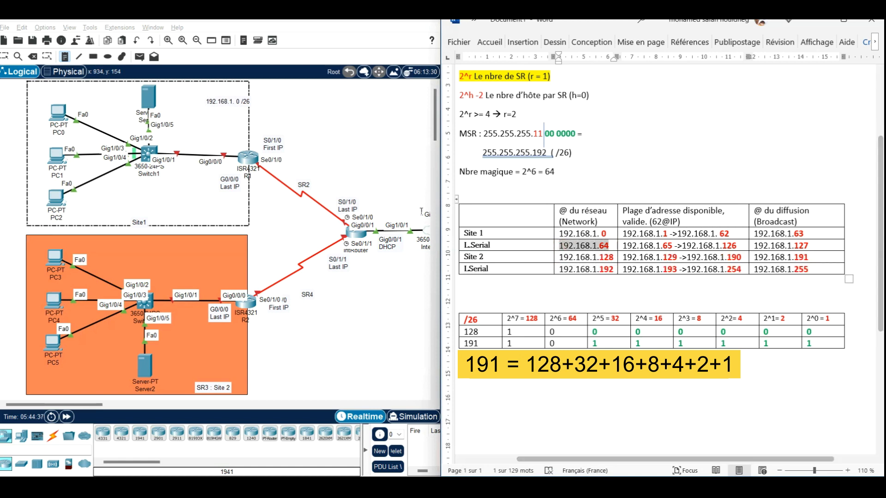
left_click(309, 169)
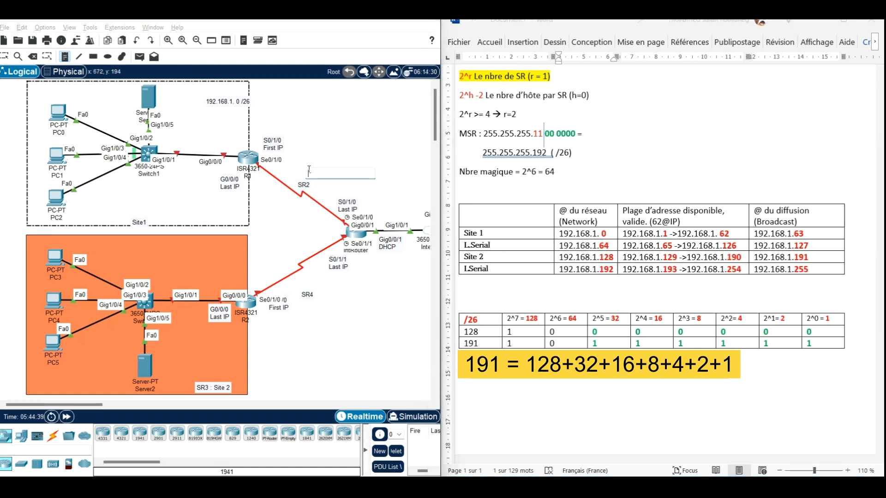
key("ctrl+v")
type("/2")
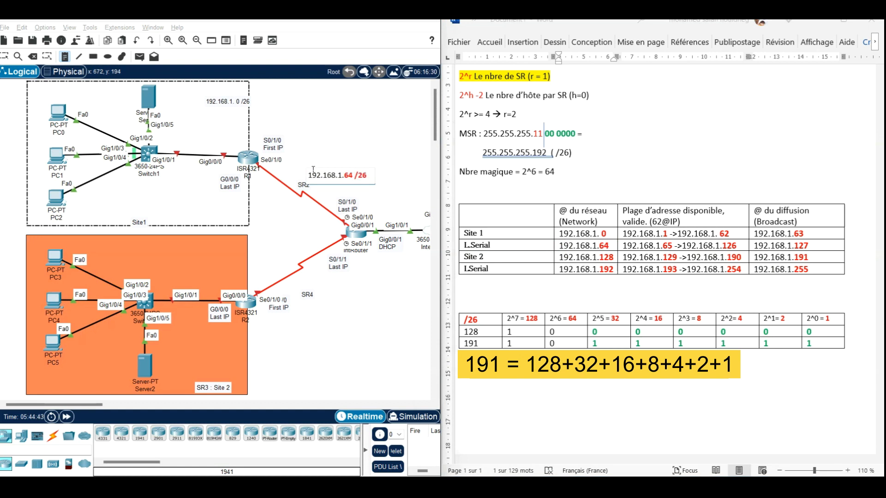
Step: Add a note reading 192.168.1.128 /26 above the SR3 : Site 2 label, copying Site 2's network address from the table
left_click(610, 258)
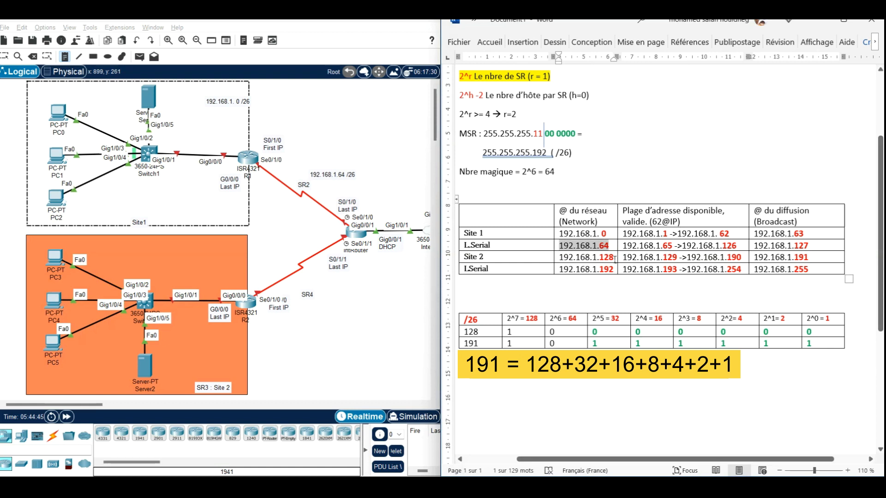
left_click_drag(611, 259, 560, 260)
key("ctrl+c")
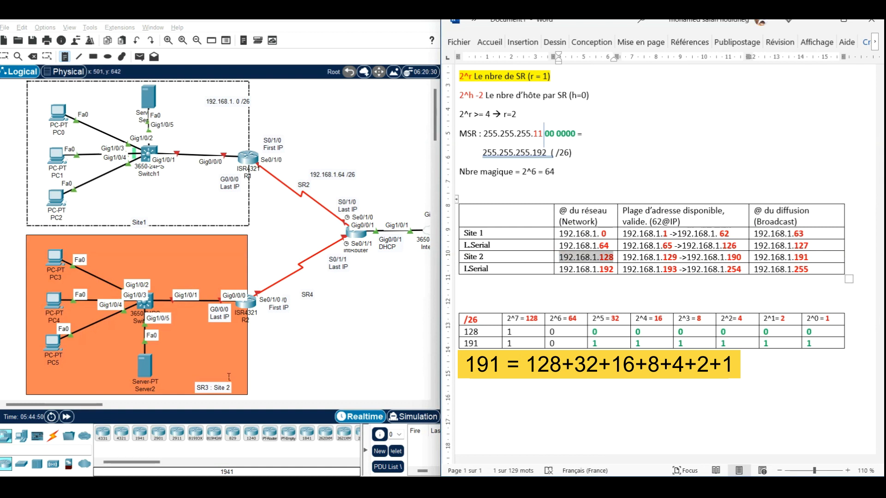
left_click(204, 372)
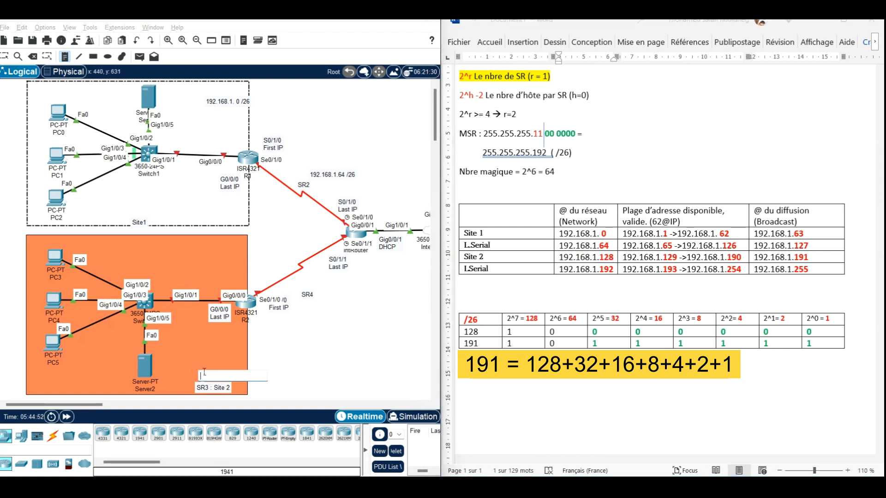
key("ctrl+v")
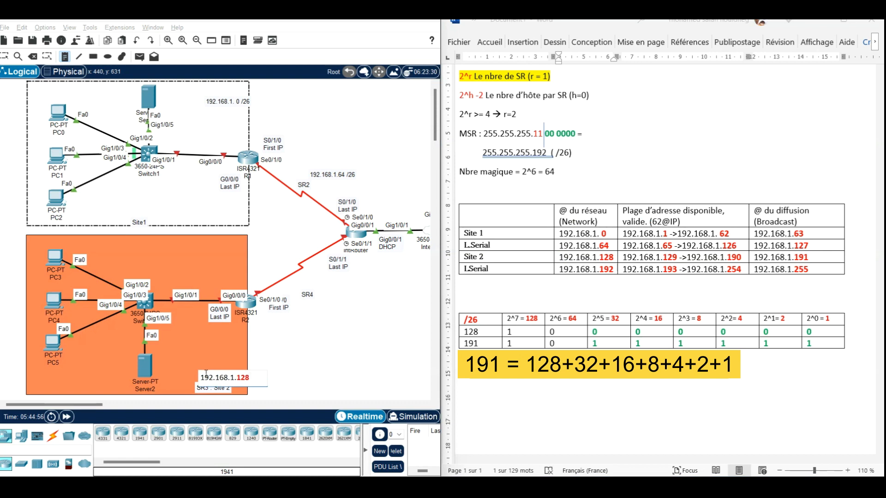
type("/26")
Step: Add a note reading 192.168.1.192 /26 beside the SR4 link, copying the second serial link's network address from the table
left_click(618, 274)
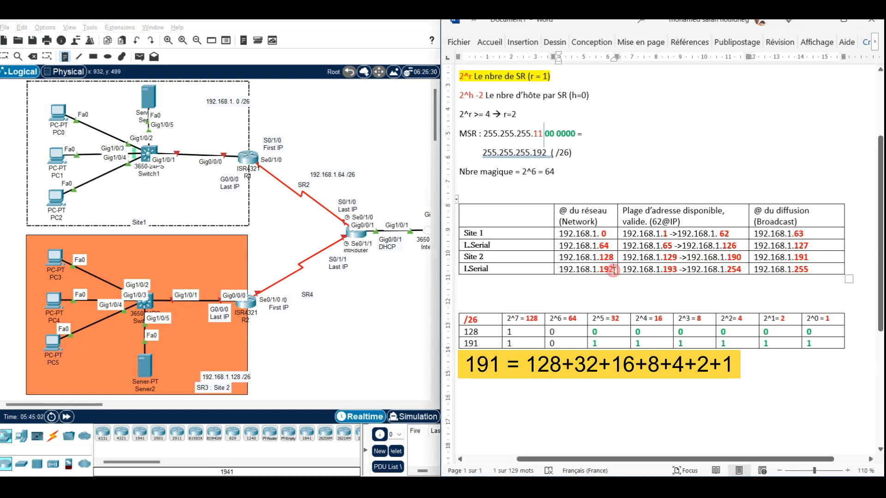
left_click_drag(615, 269, 559, 264)
key("ctrl+c")
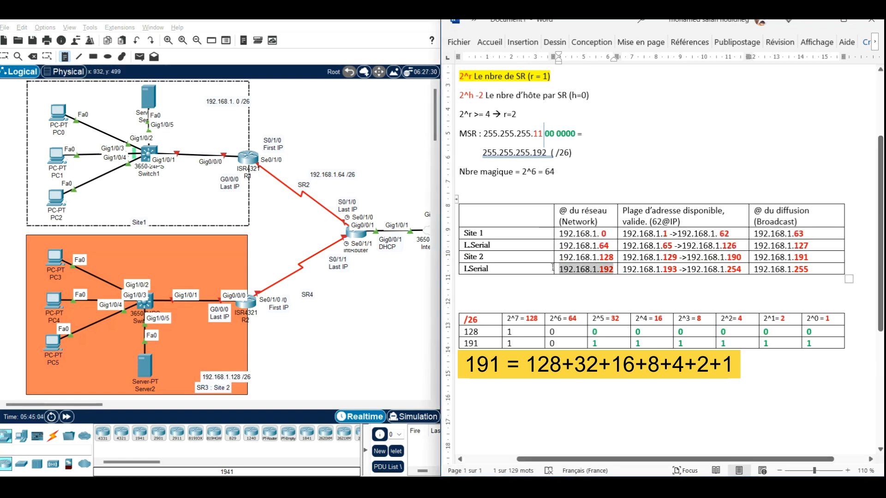
left_click(319, 281)
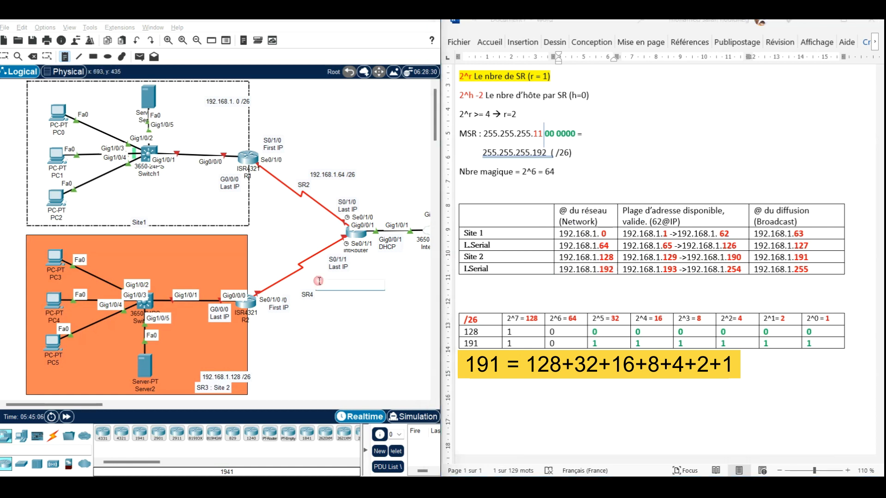
key("ctrl+v")
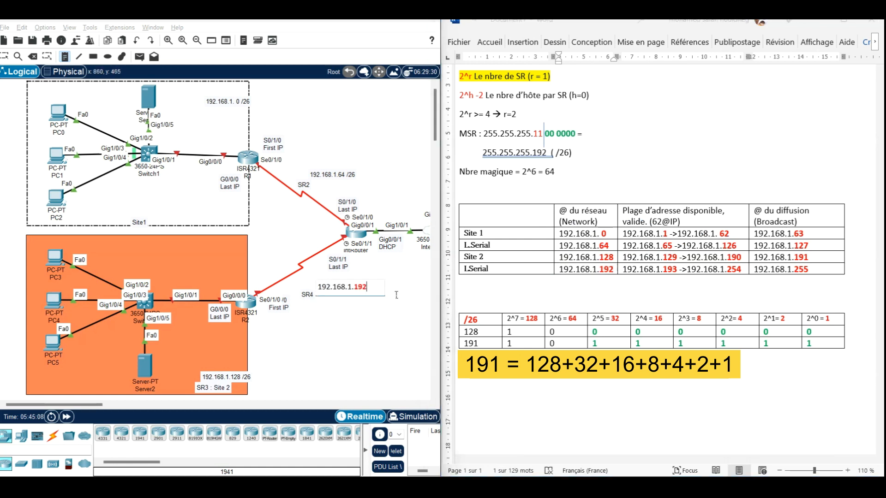
type("/26")
left_click(402, 311)
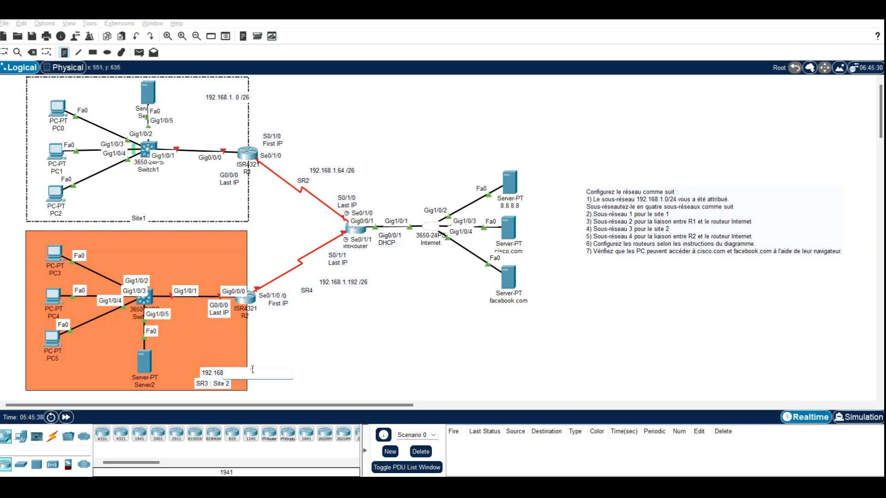
left_click(271, 363)
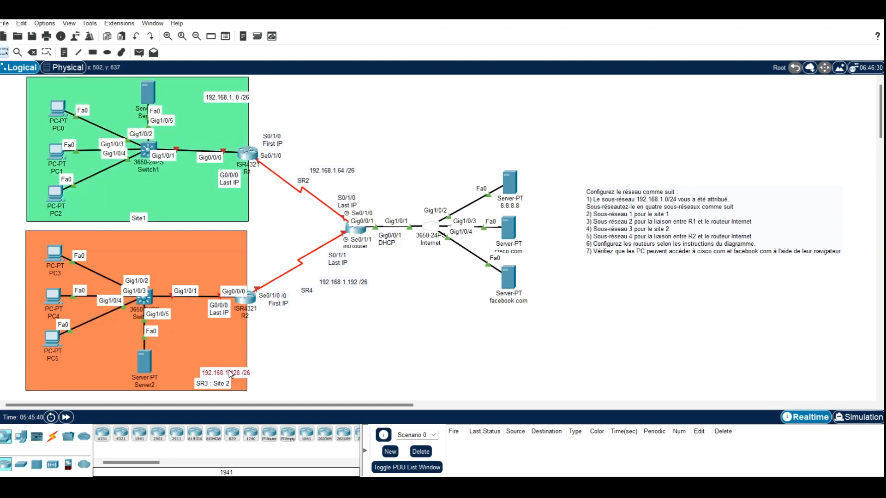
double_click(246, 374)
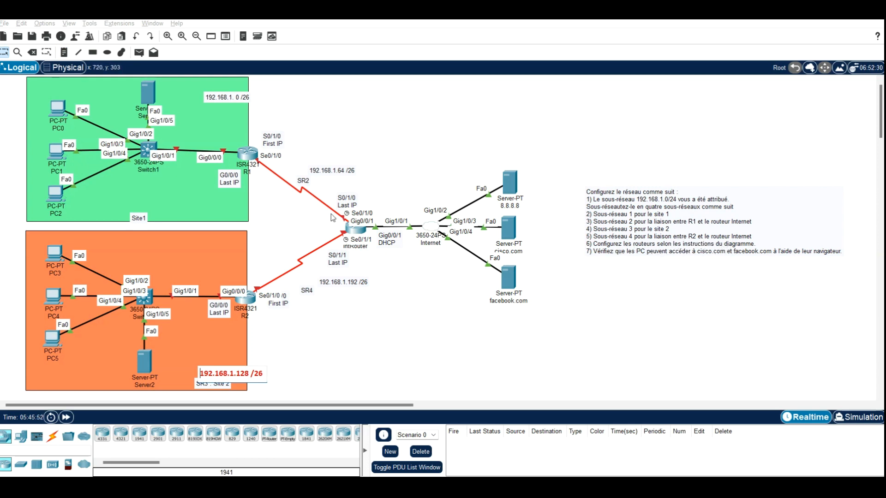
left_click(376, 140)
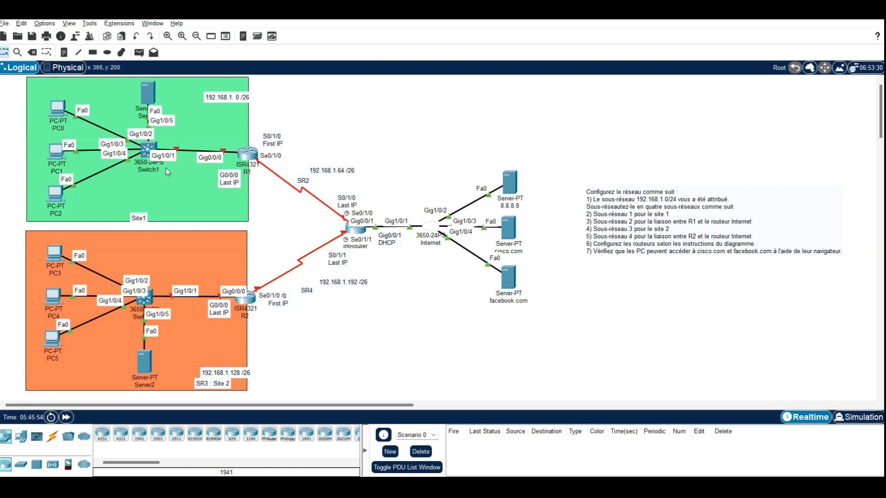